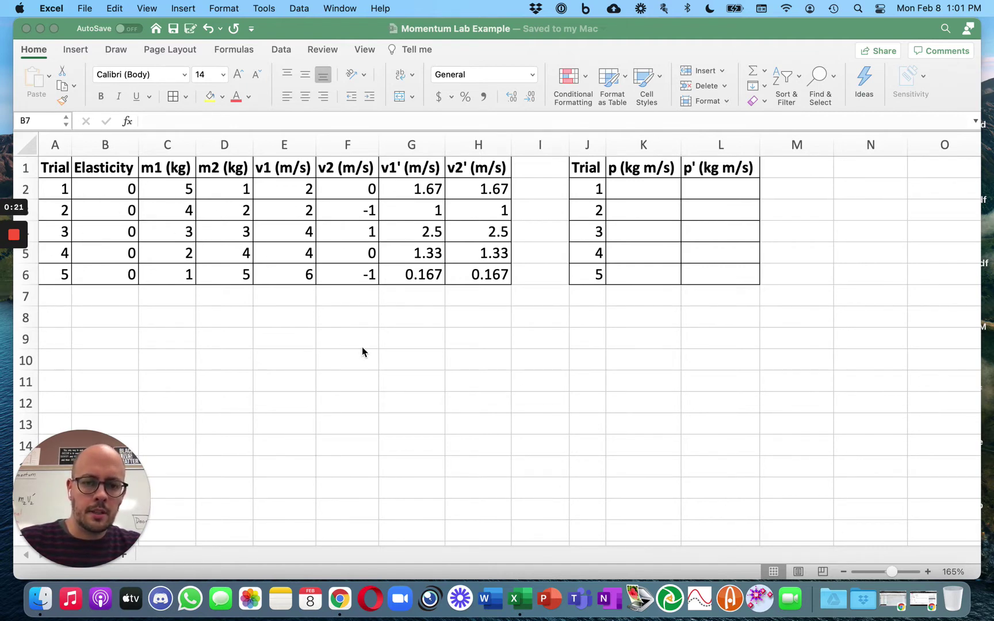
- Review the five trials' elasticity, masses, initial velocities and final velocities in the momentum data table
click(179, 174)
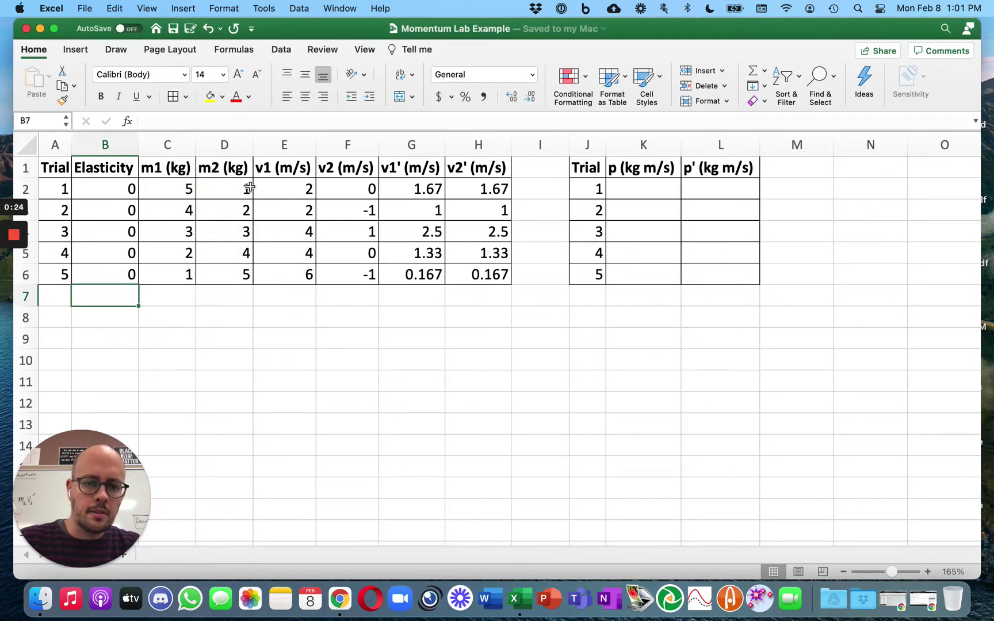
drag(280, 173, 325, 267)
click(314, 337)
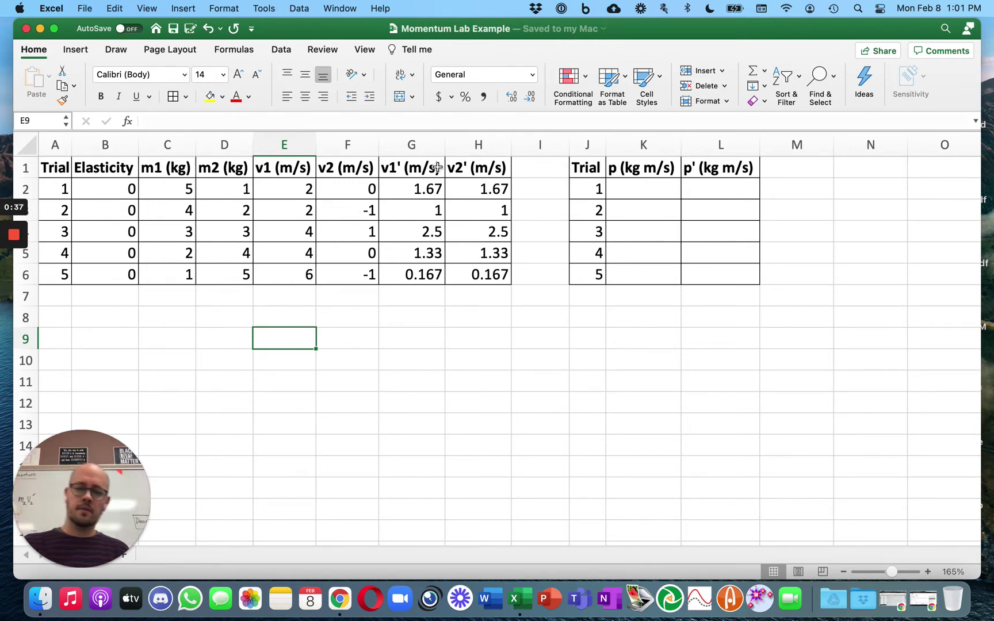
drag(415, 191, 472, 277)
click(449, 326)
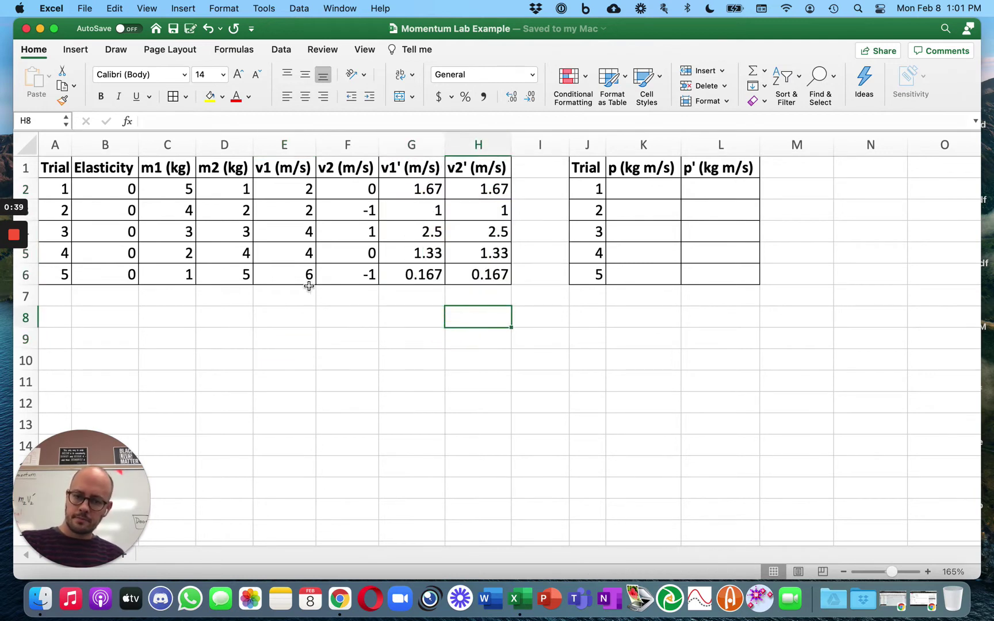
drag(122, 191, 129, 275)
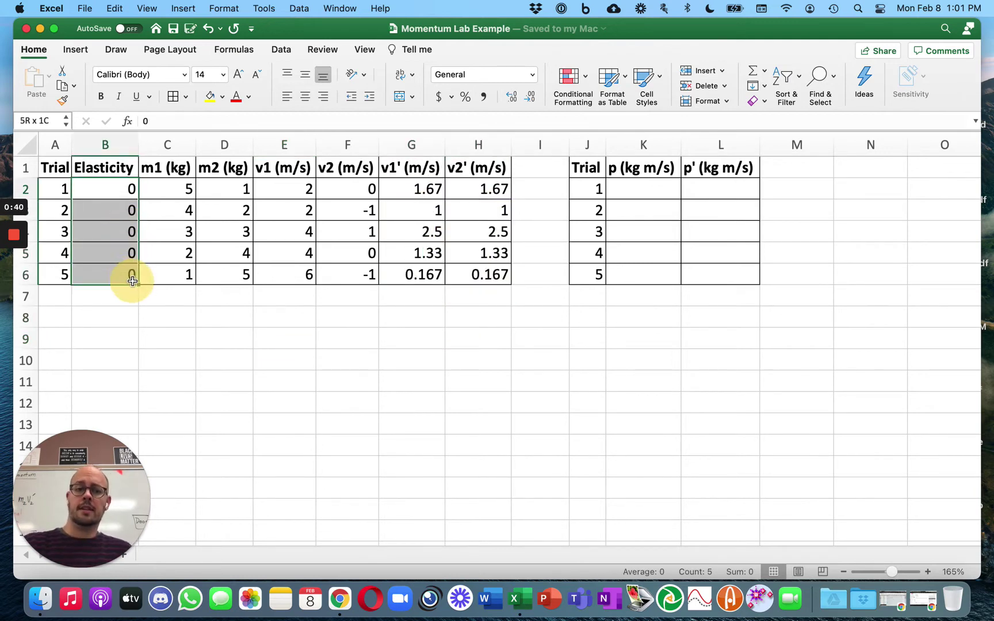
click(208, 344)
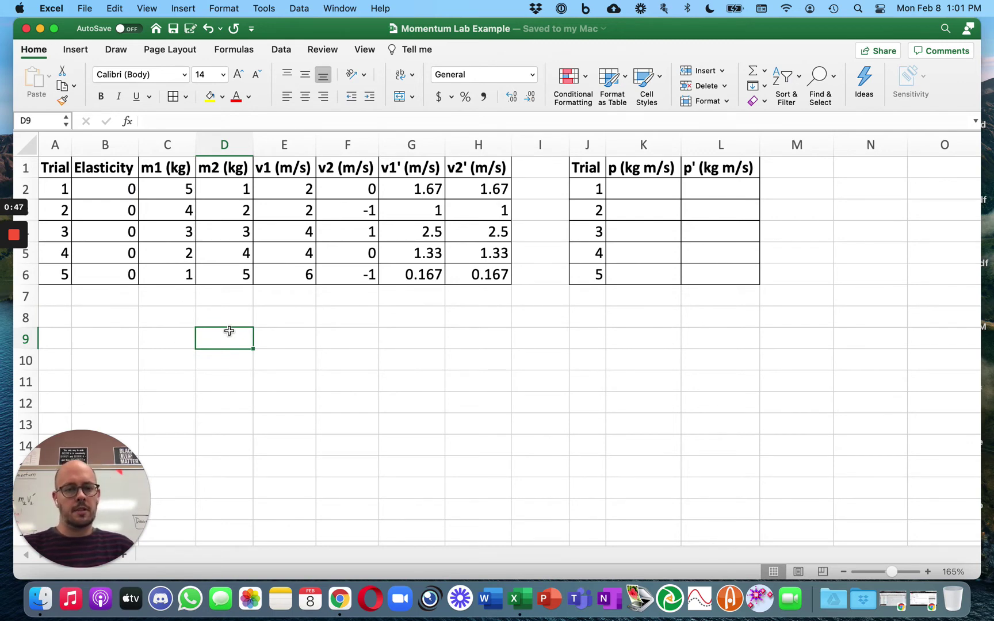
click(114, 190)
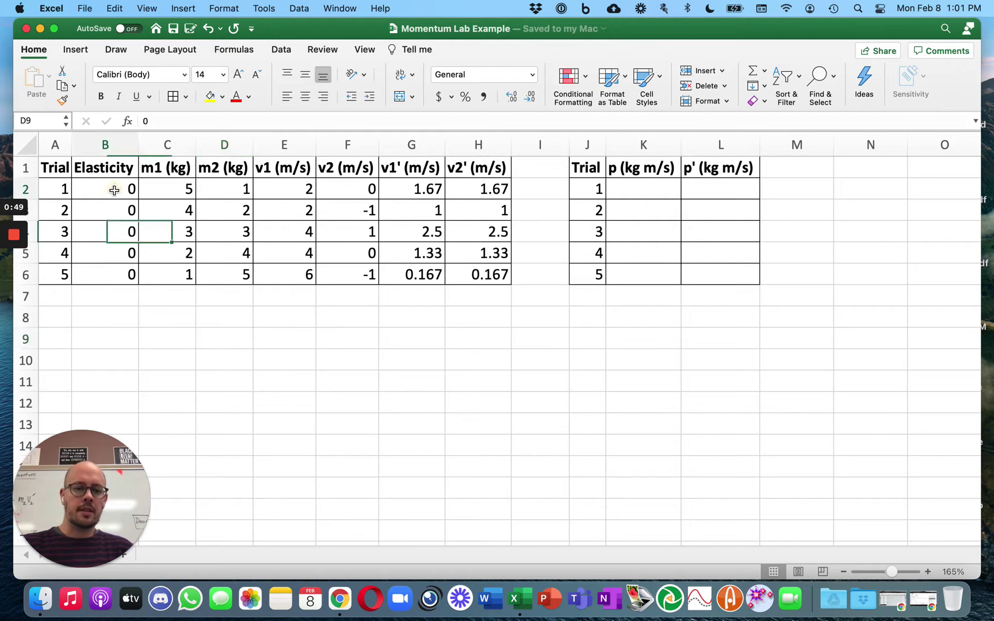
drag(114, 190, 122, 271)
click(371, 293)
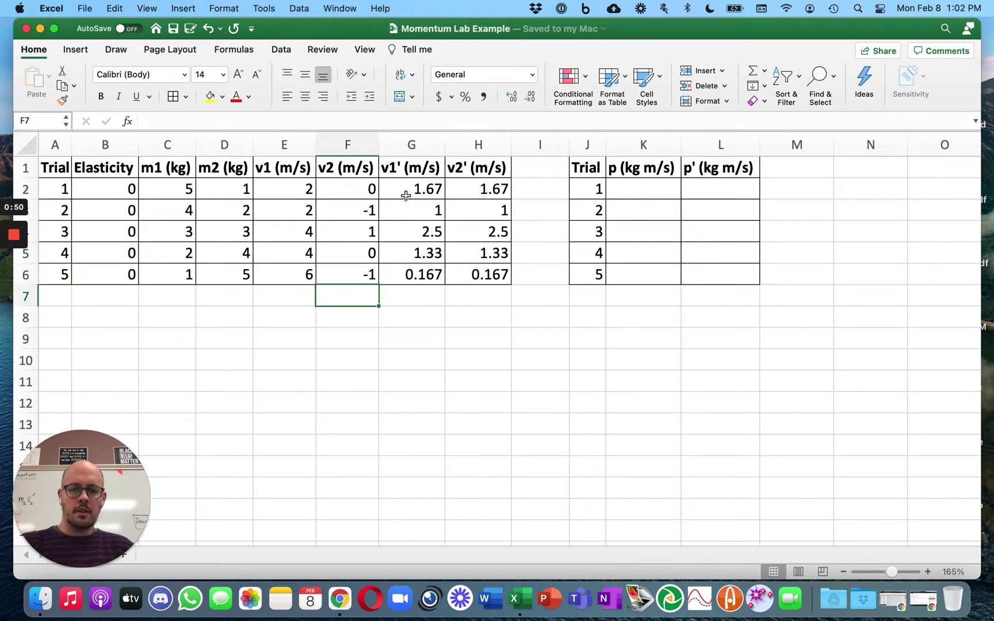
drag(406, 196, 488, 275)
click(484, 331)
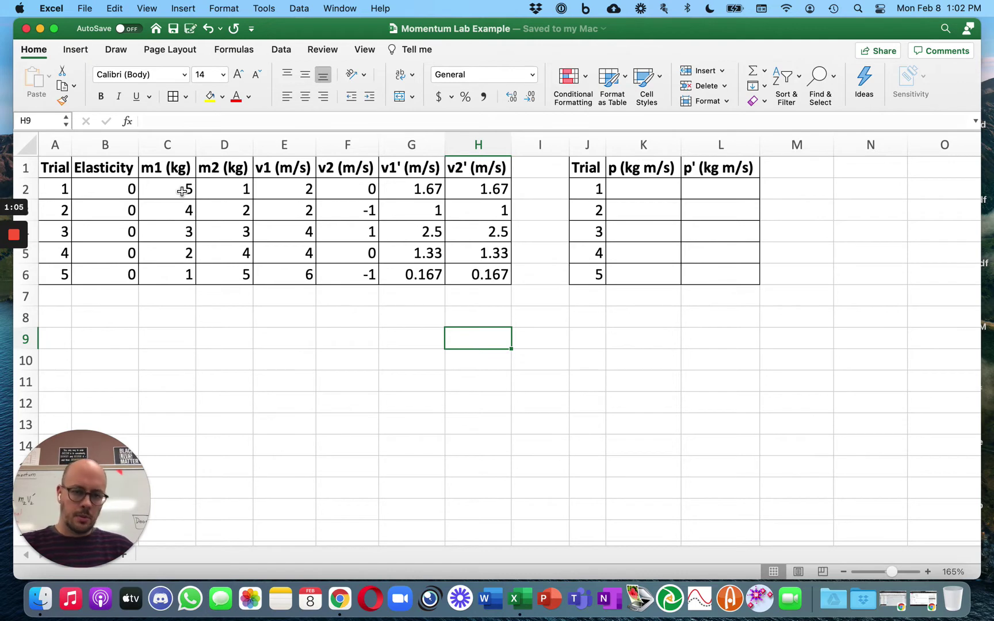
drag(180, 189, 228, 271)
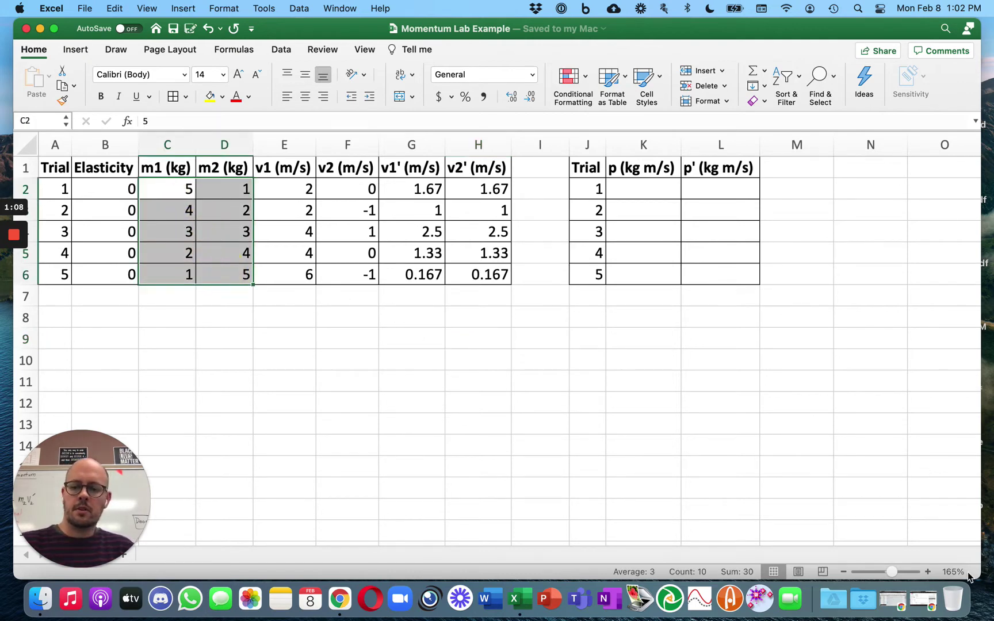
- Switch to the oPhysics collision simulation in Chrome and set the red box's mass to 4.5 kg and initial velocity to 7.8 m/s
click(924, 598)
click(319, 41)
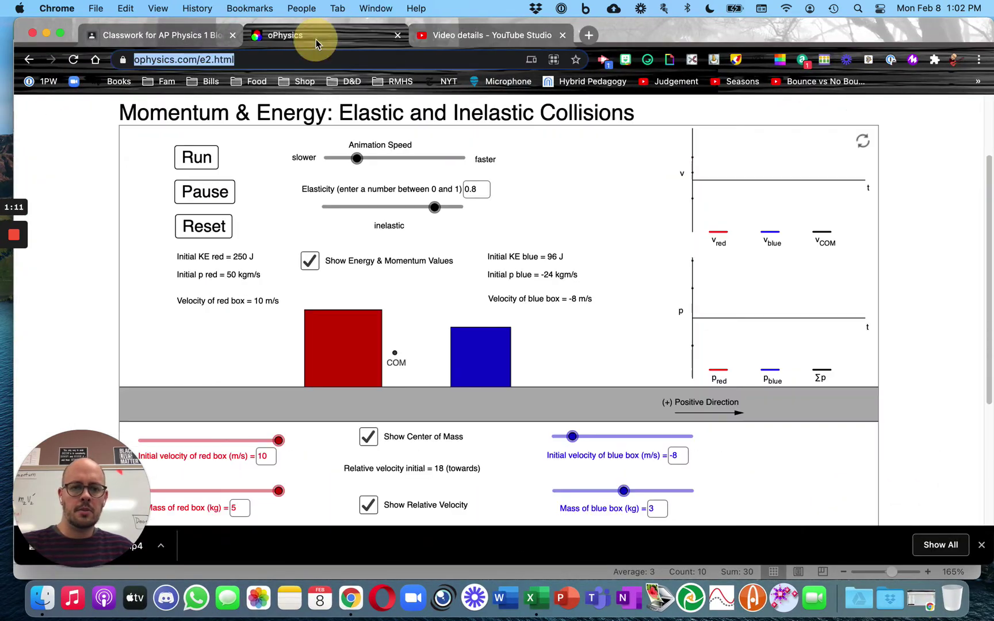
scroll(171, 285, down, 5)
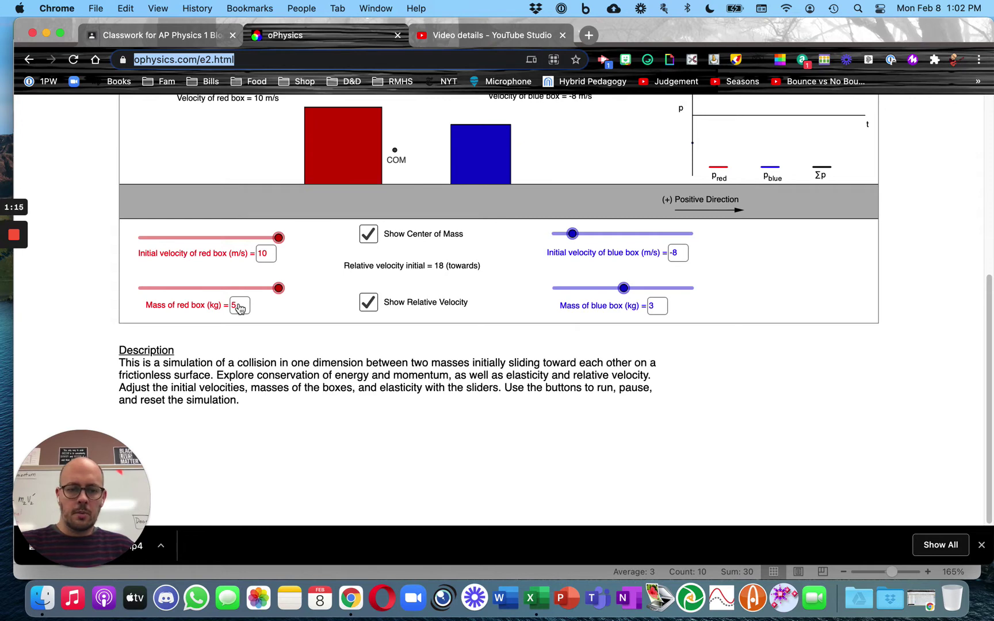
drag(276, 290, 271, 291)
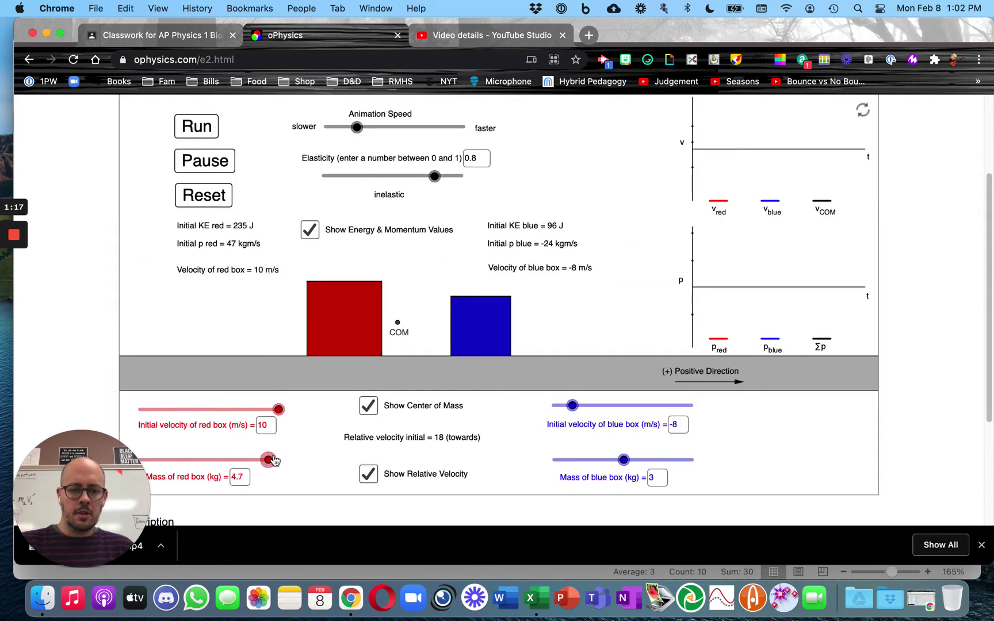
drag(273, 460, 261, 460)
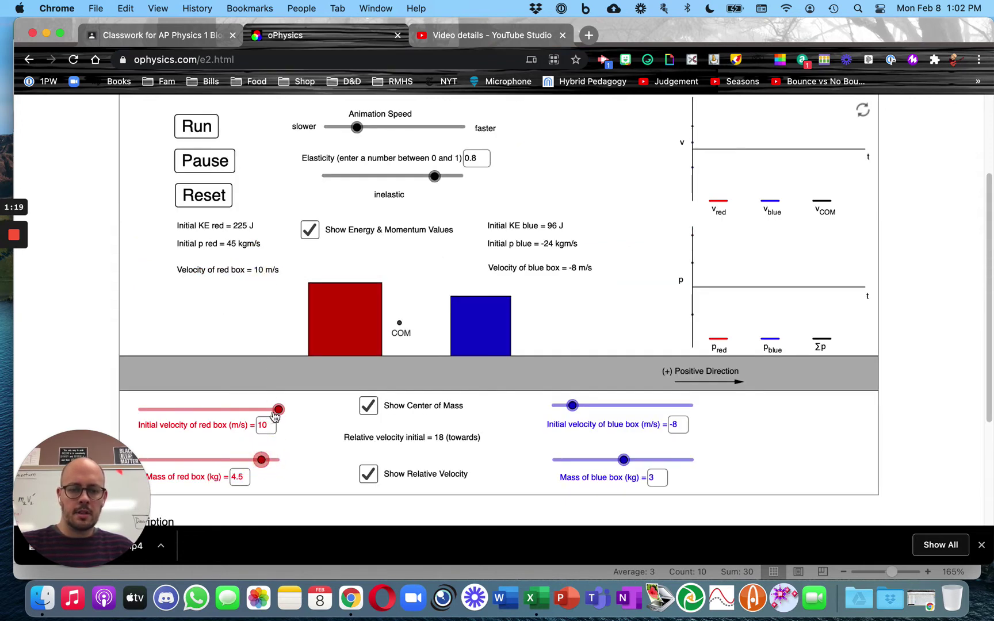
drag(275, 410, 257, 411)
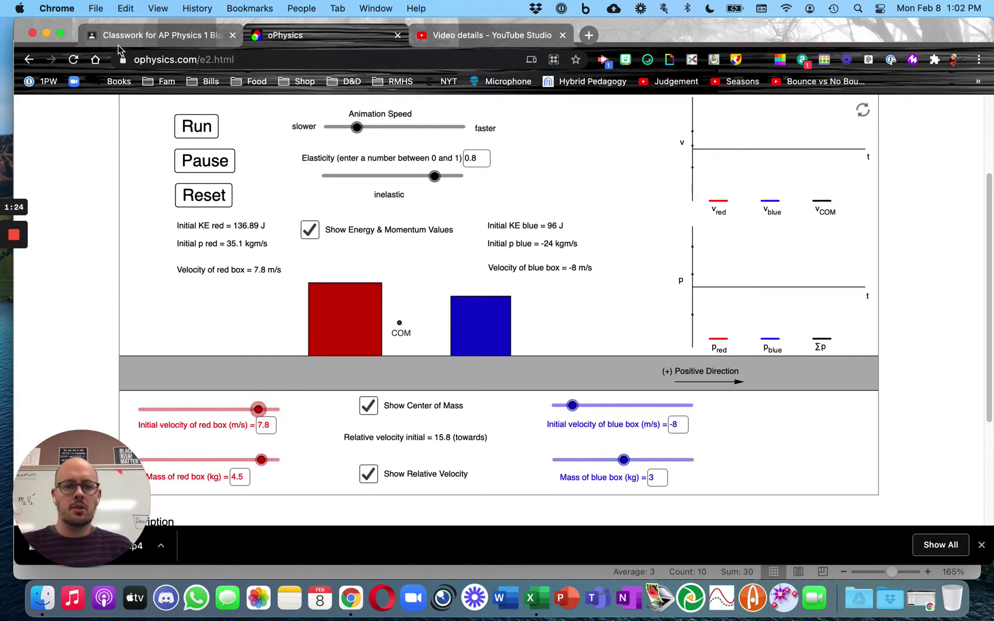
click(47, 33)
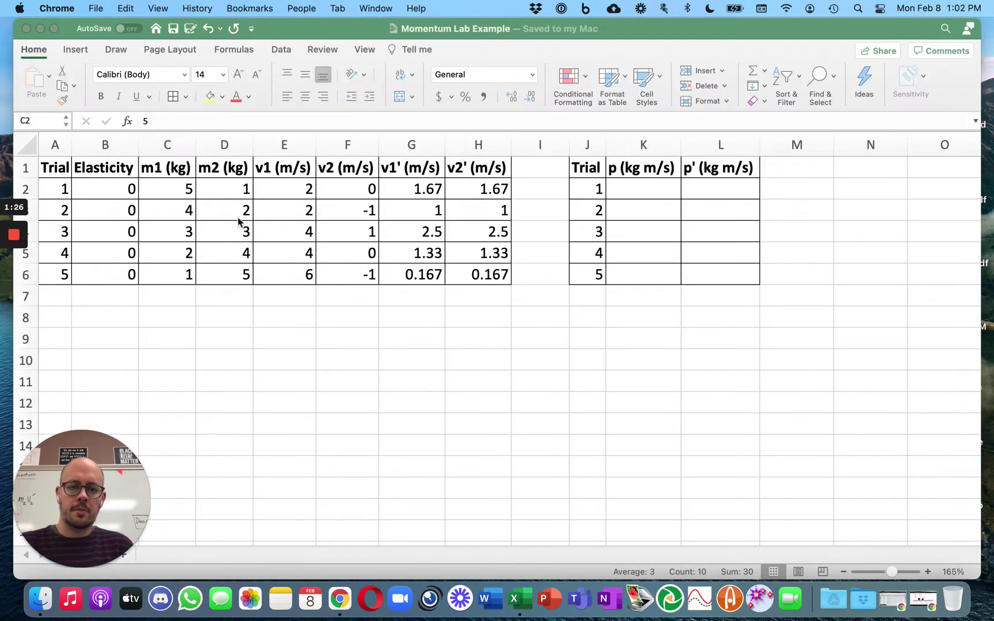
- Back in the Excel data table, format the masses and initial velocities in C2:F6 as Number with one decimal place
click(179, 190)
click(179, 194)
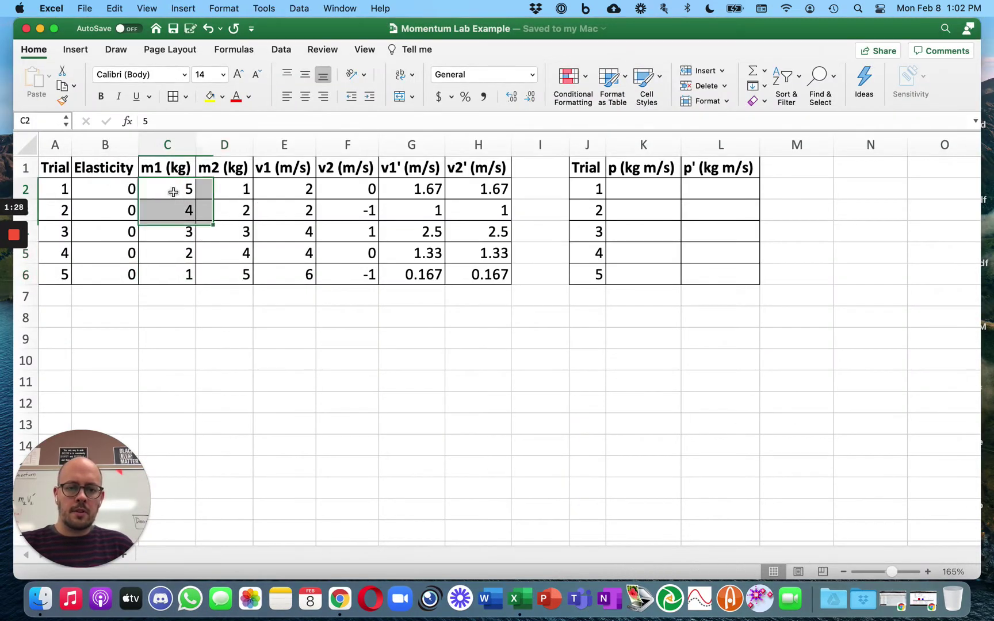
drag(180, 196, 465, 279)
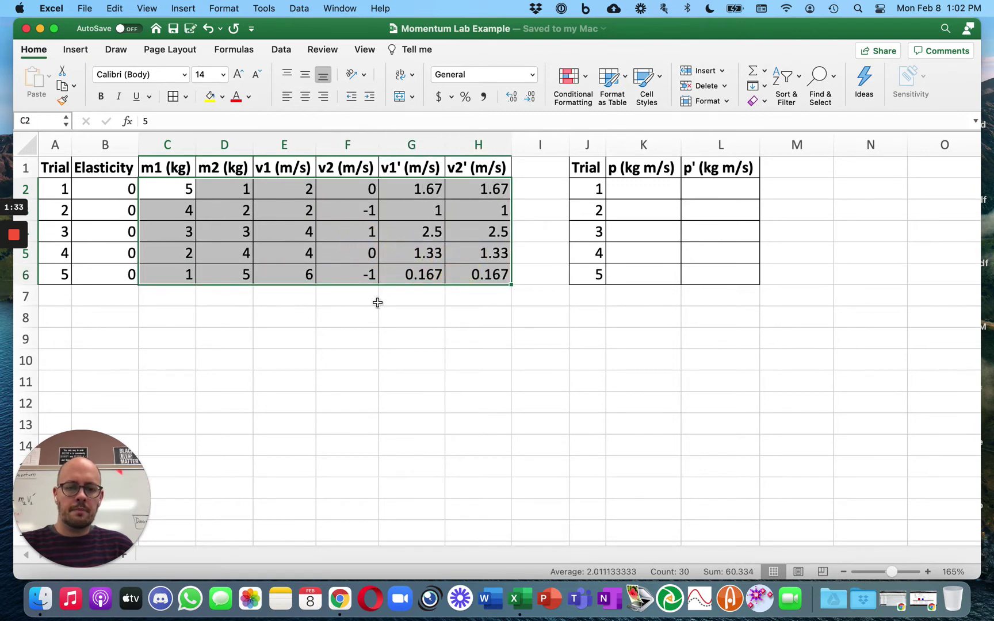
click(356, 201)
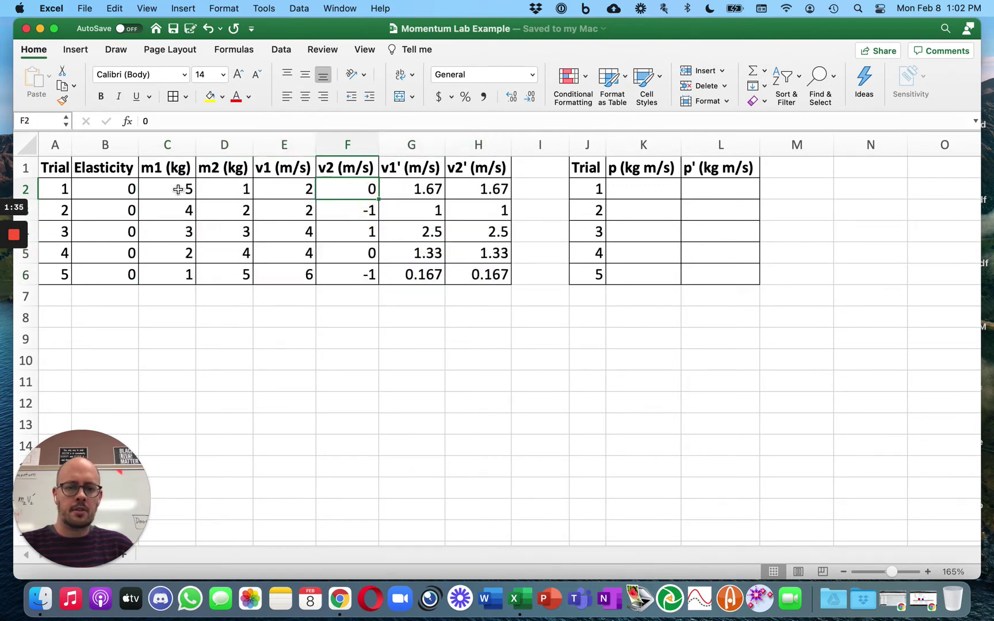
drag(186, 190, 331, 263)
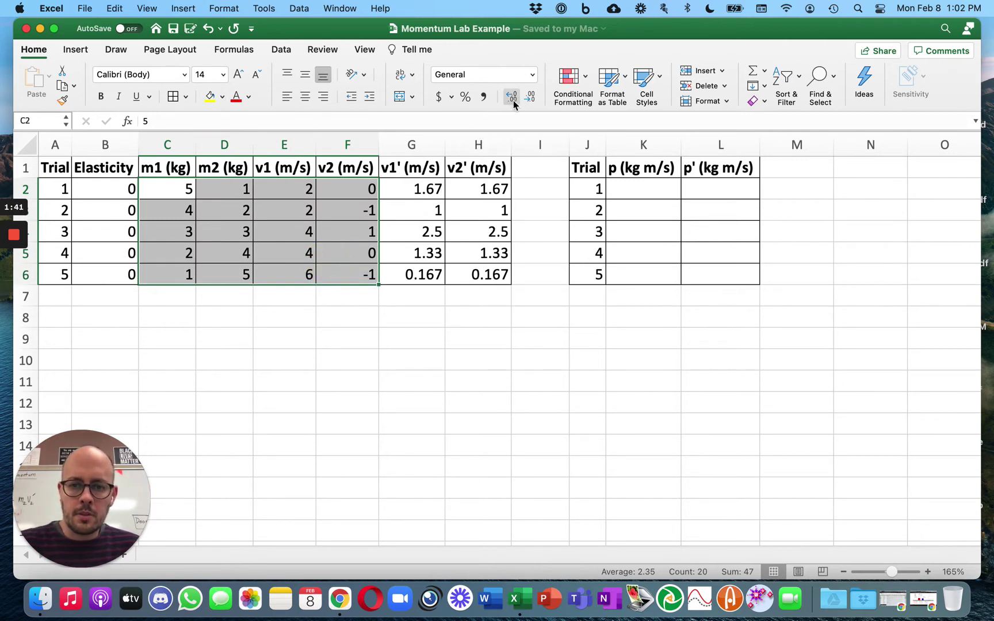
click(533, 75)
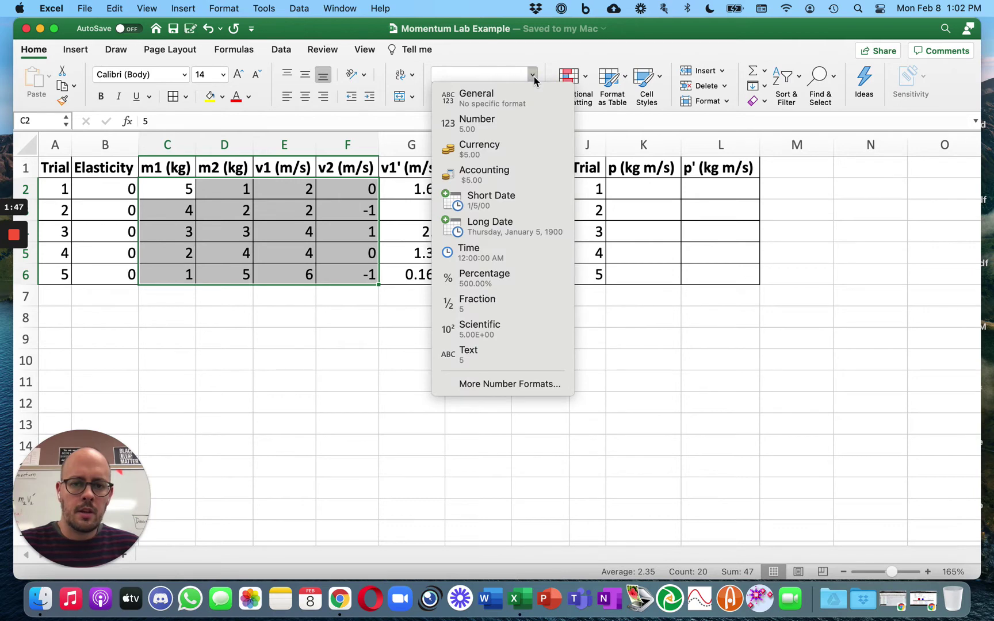
click(510, 124)
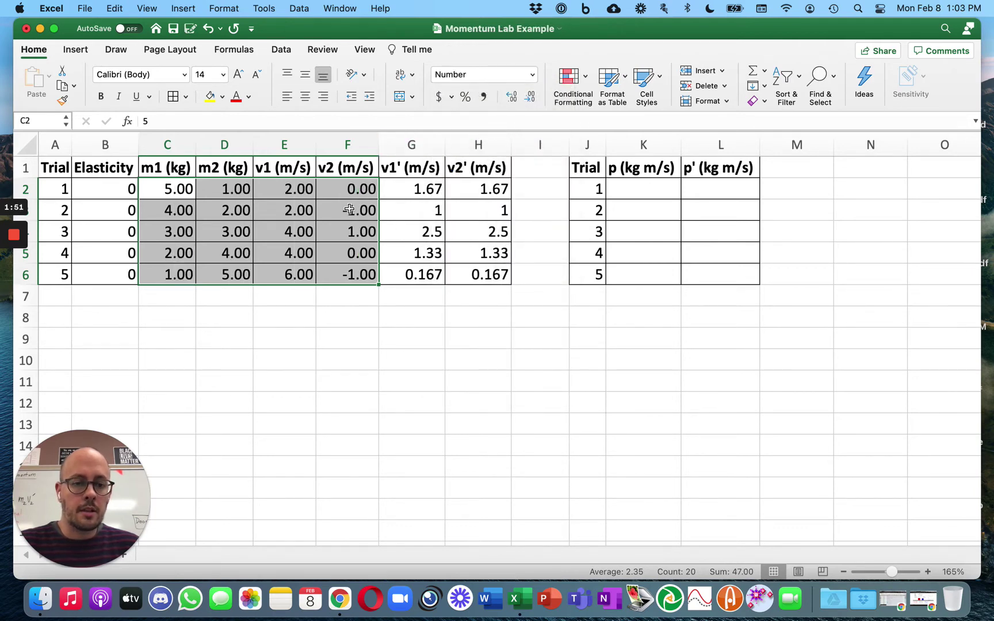
click(529, 99)
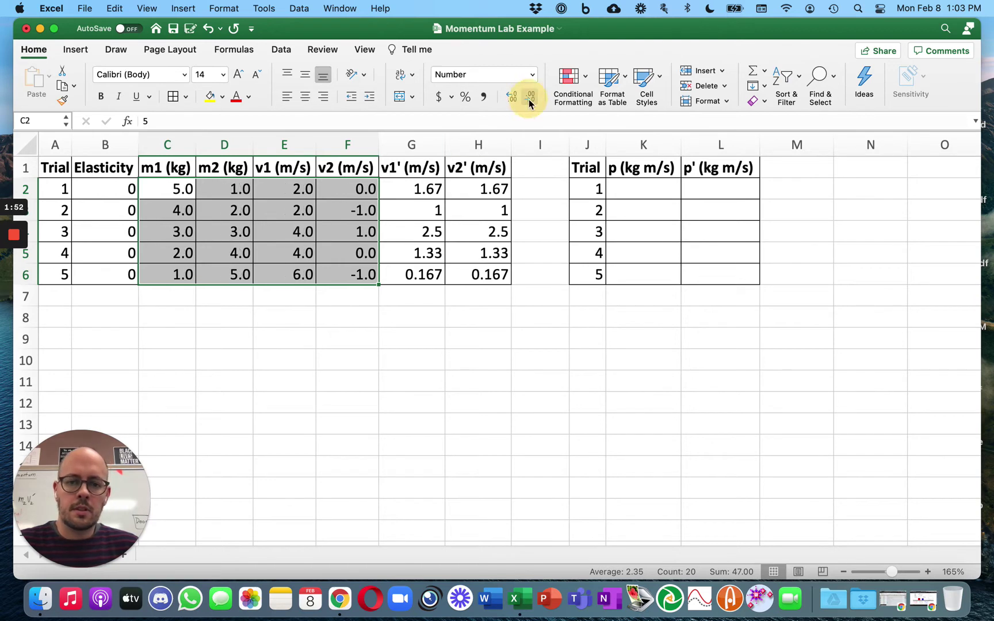
click(358, 336)
click(244, 251)
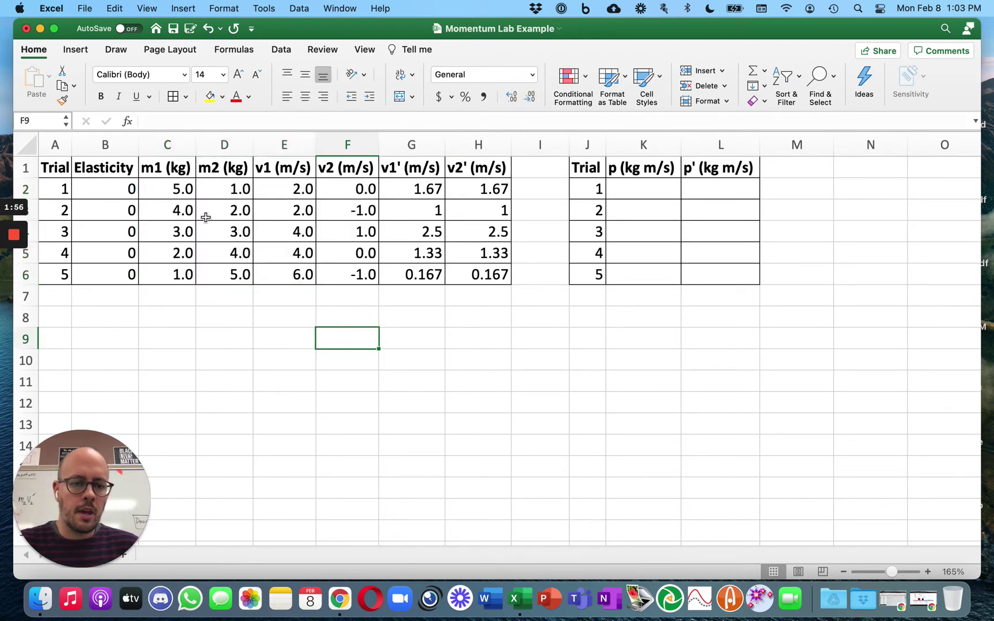
drag(187, 195, 344, 266)
click(384, 330)
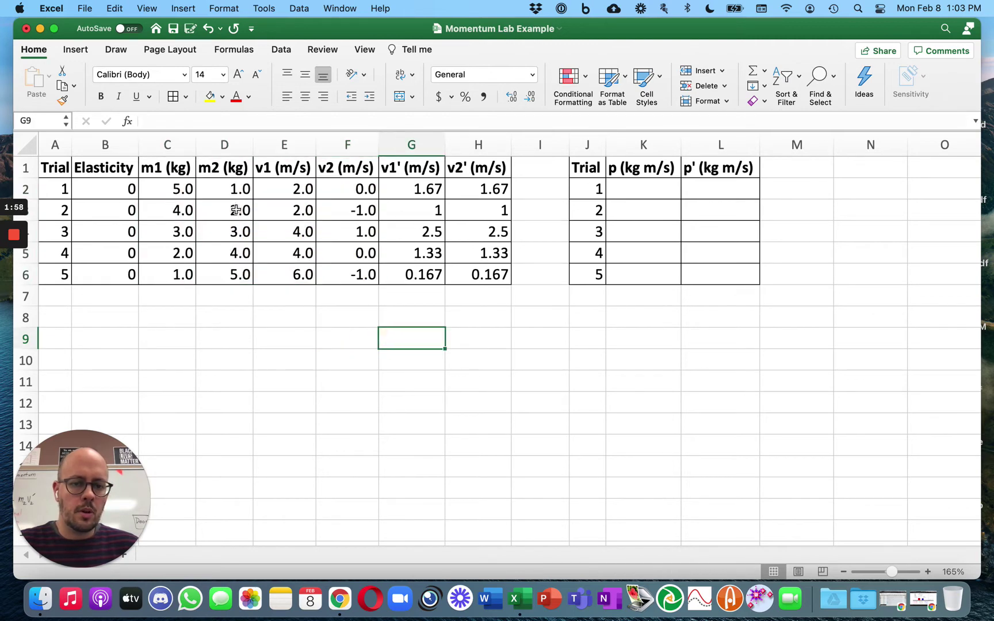
drag(187, 190, 329, 273)
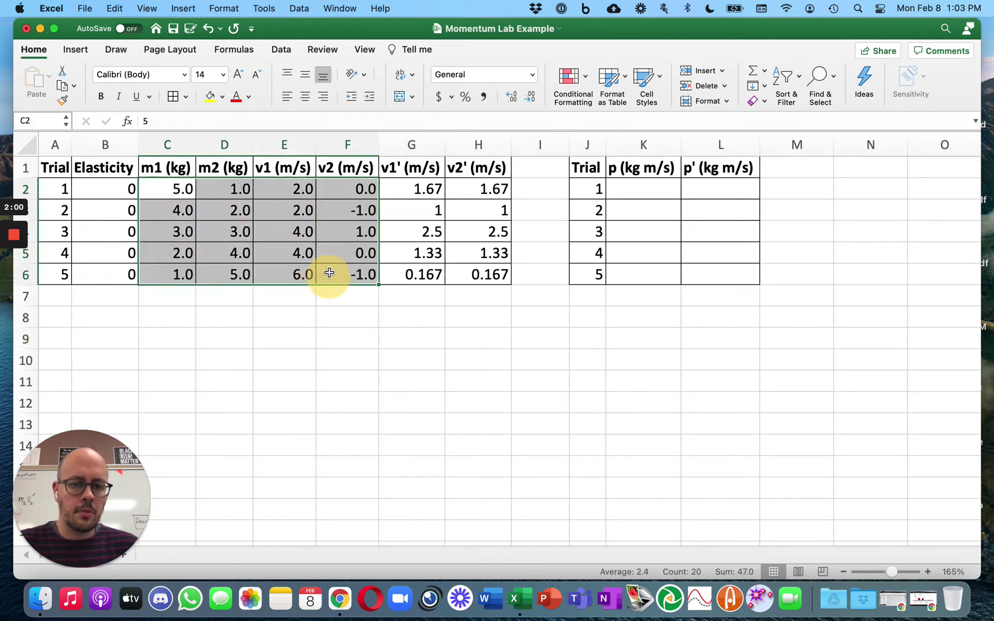
click(403, 347)
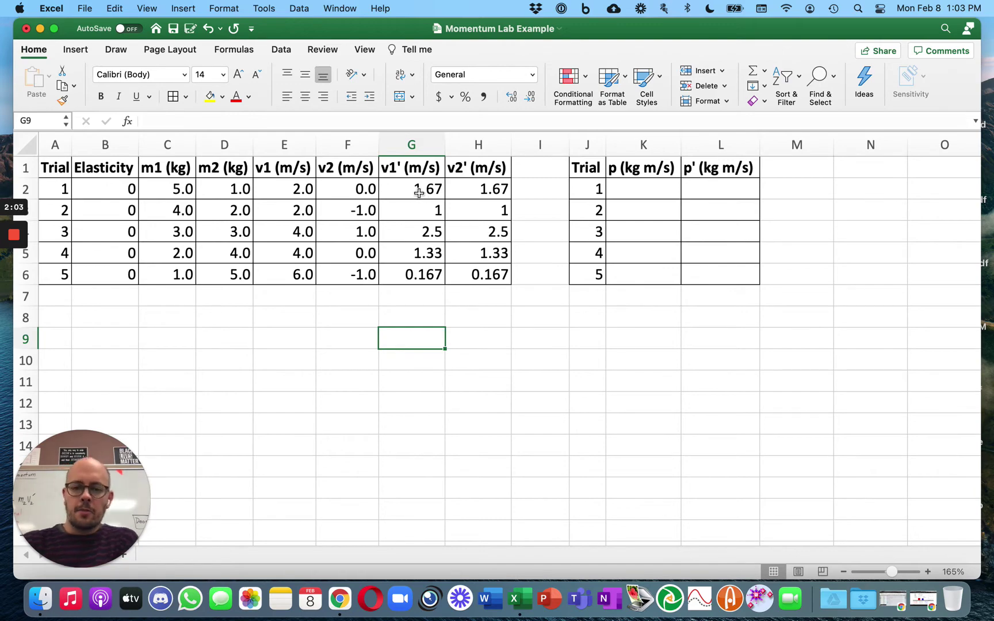
- Switch to the oPhysics simulation, run the collision and pause it after impact, with the energy and momentum values hidden
drag(419, 193, 484, 270)
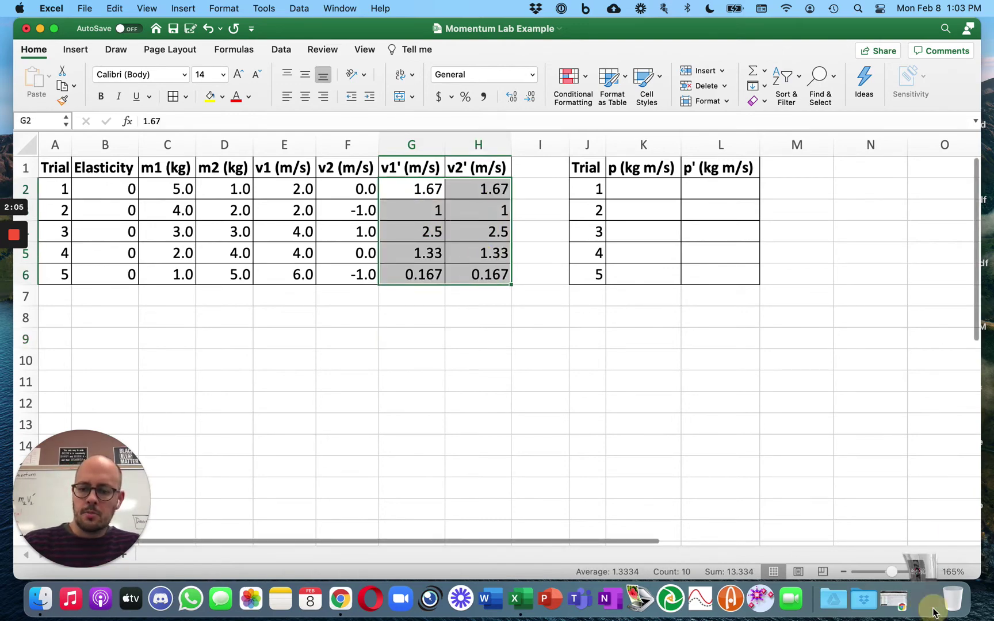
key(super+Tab)
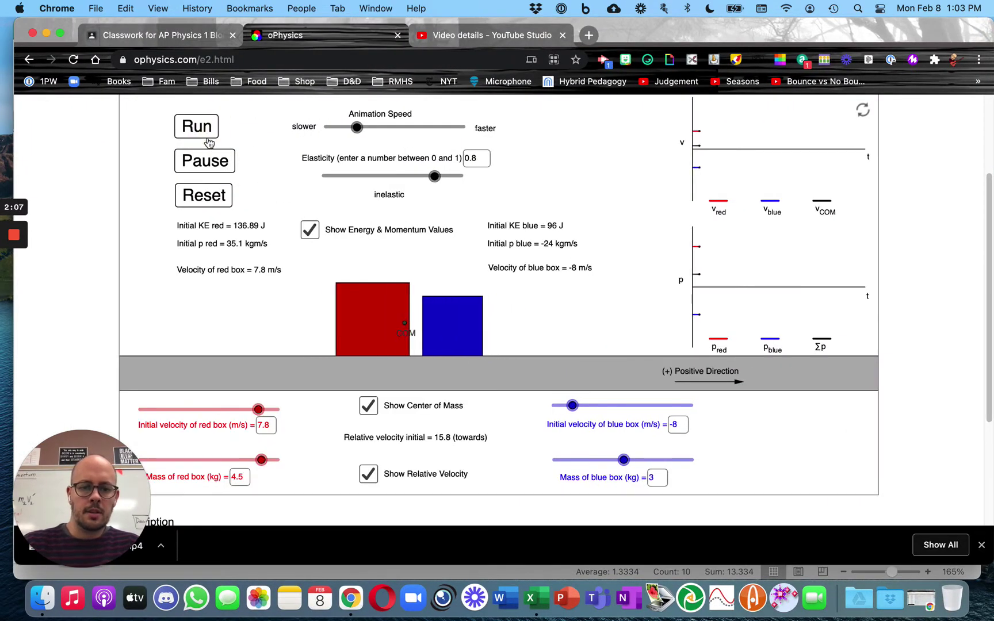
click(205, 160)
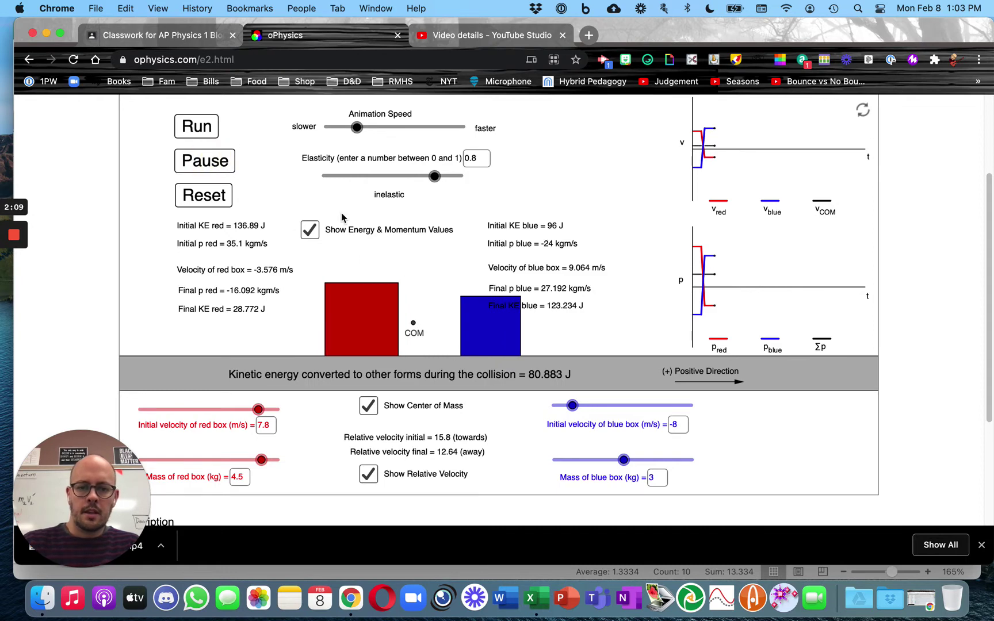
click(306, 229)
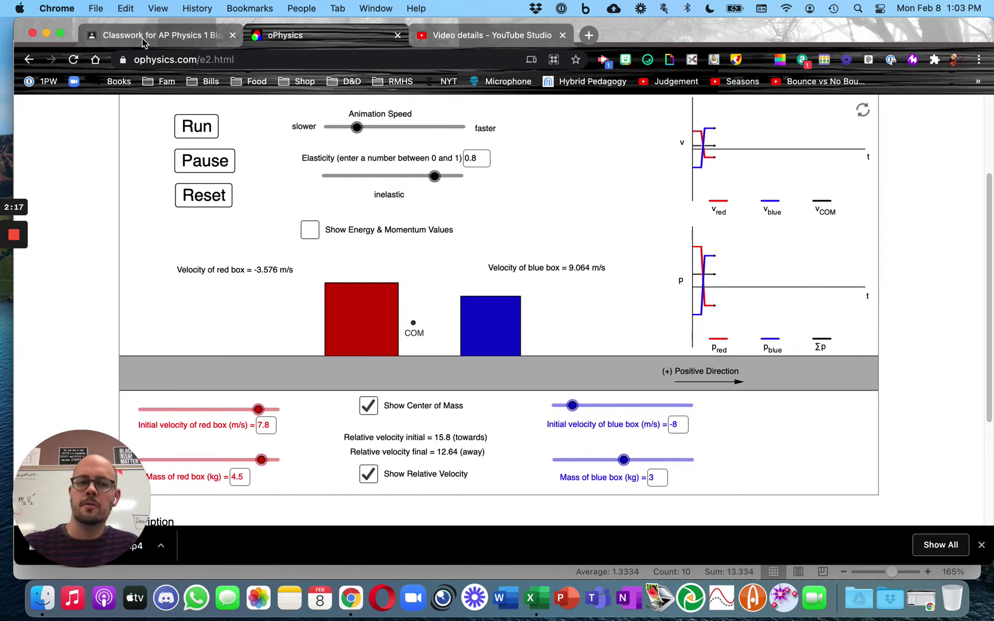
click(47, 32)
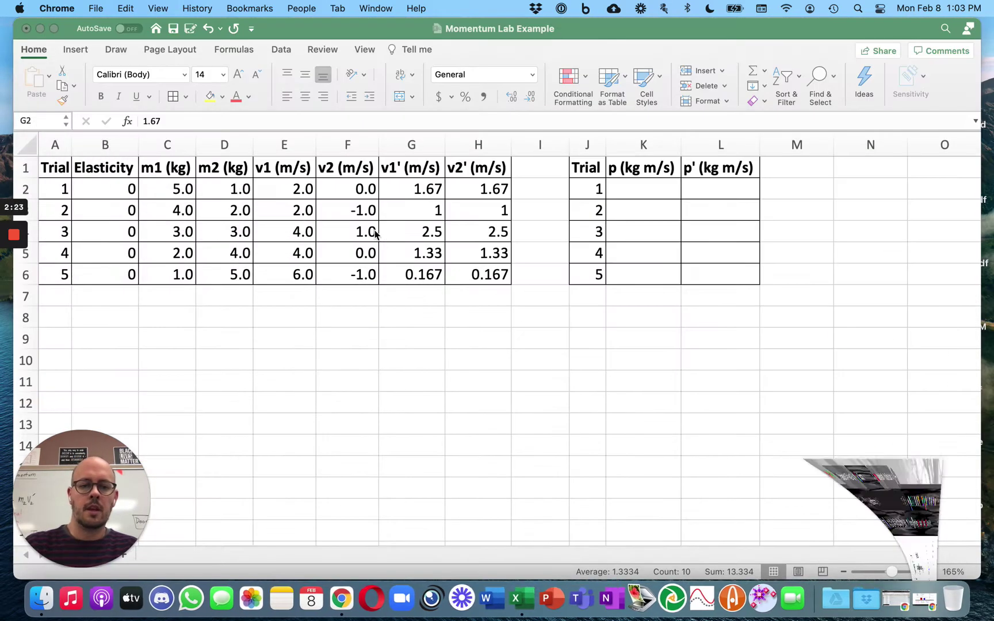
- In the Excel data table, show the final velocities in G2:H6 with three decimal places
click(403, 189)
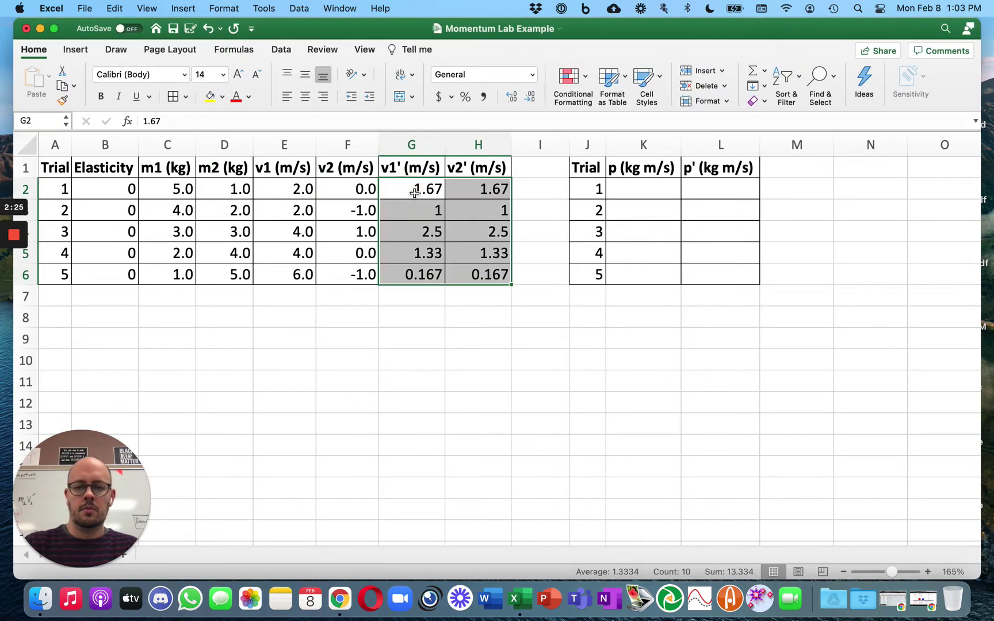
drag(414, 192, 477, 285)
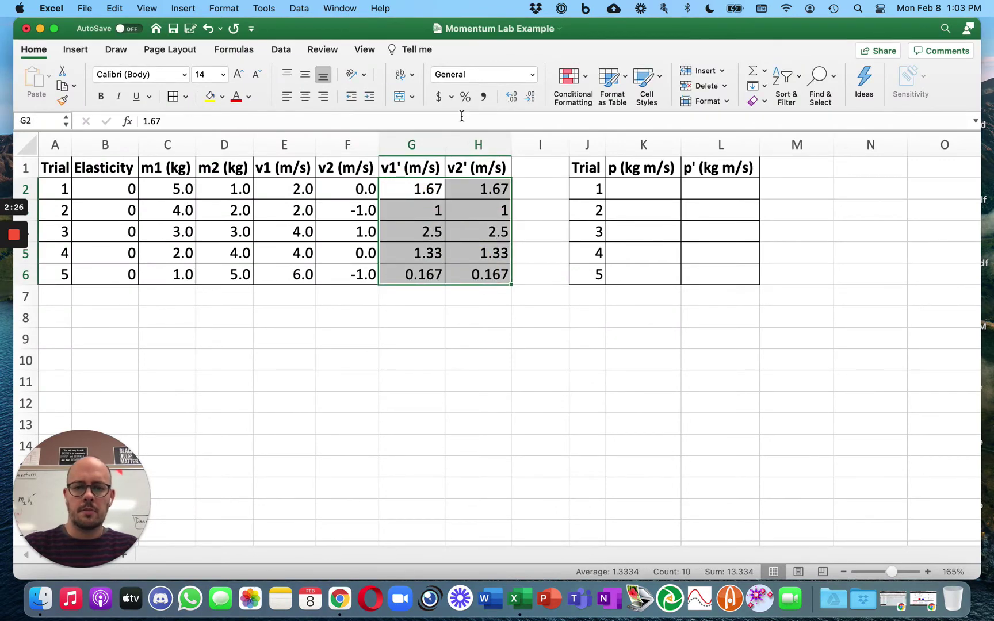
click(508, 97)
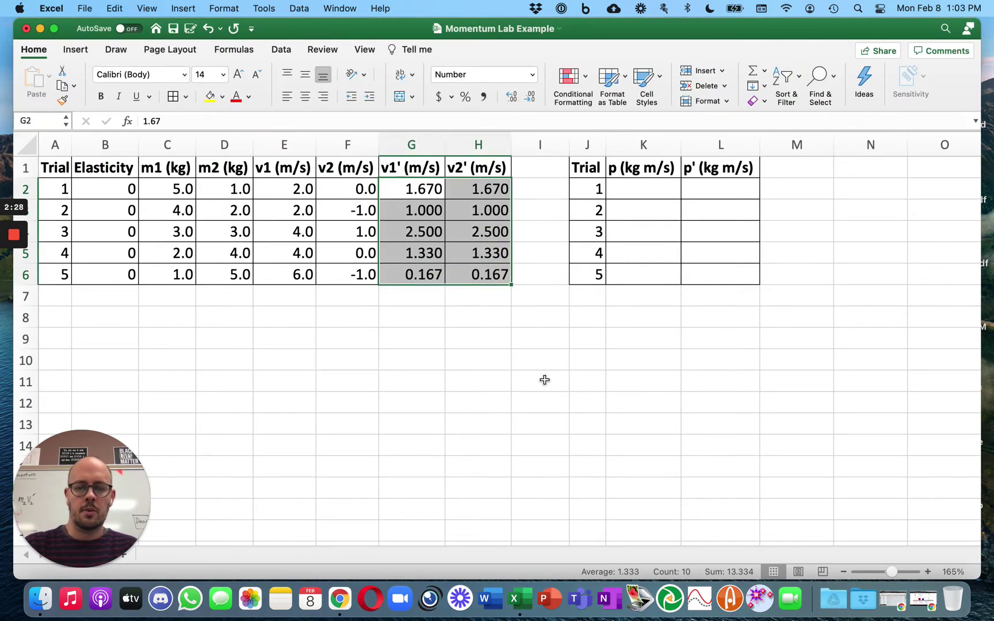
click(435, 191)
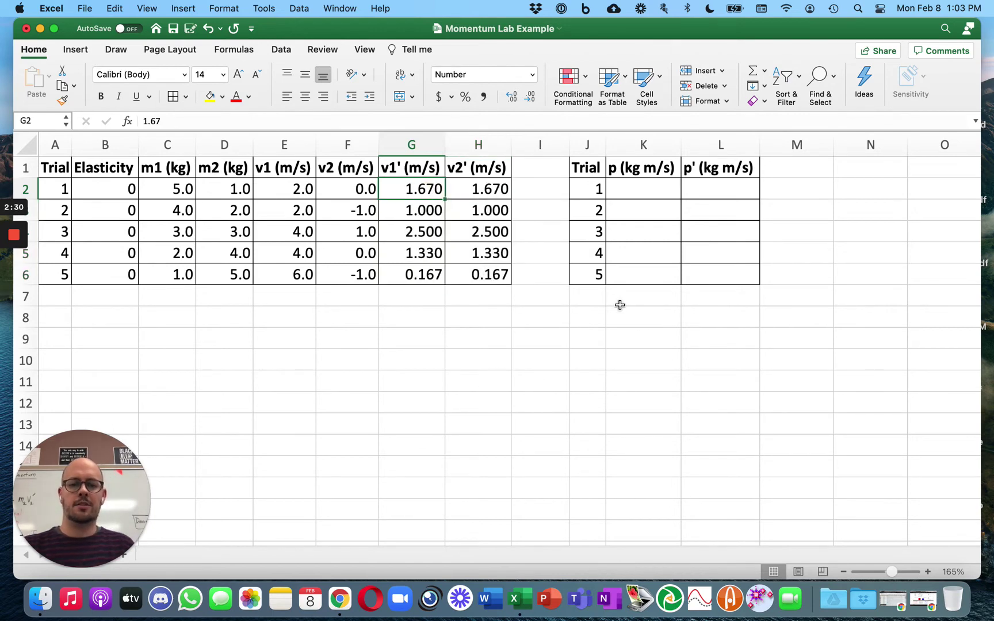
- Set trial 1's final velocities v1' and v2' in G2 and H2 to 1.667 m/s
text(1.667)
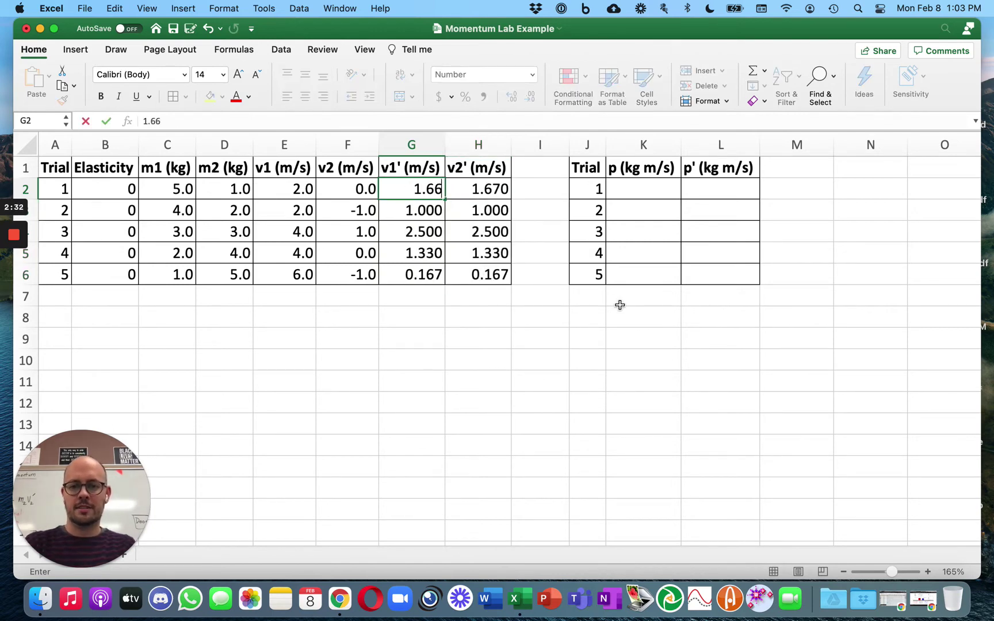
key(Tab)
text(1.667)
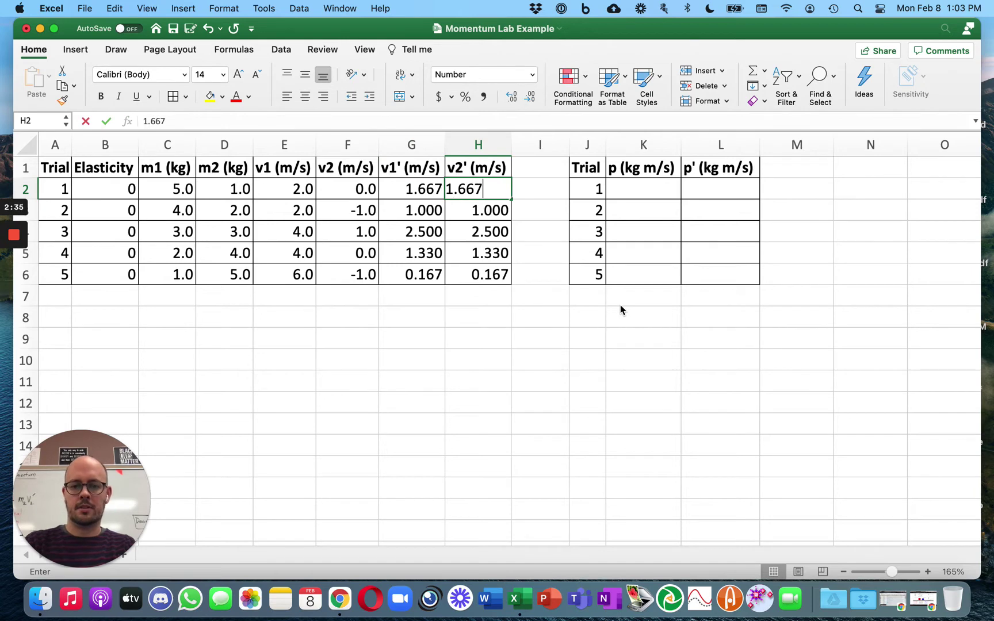
key(Return)
- Re-enter trial 5's final velocity v1' in G6 as 0.167 m/s
key(Down)
key(Down)
key(Down)
key(Left)
text(0.1)
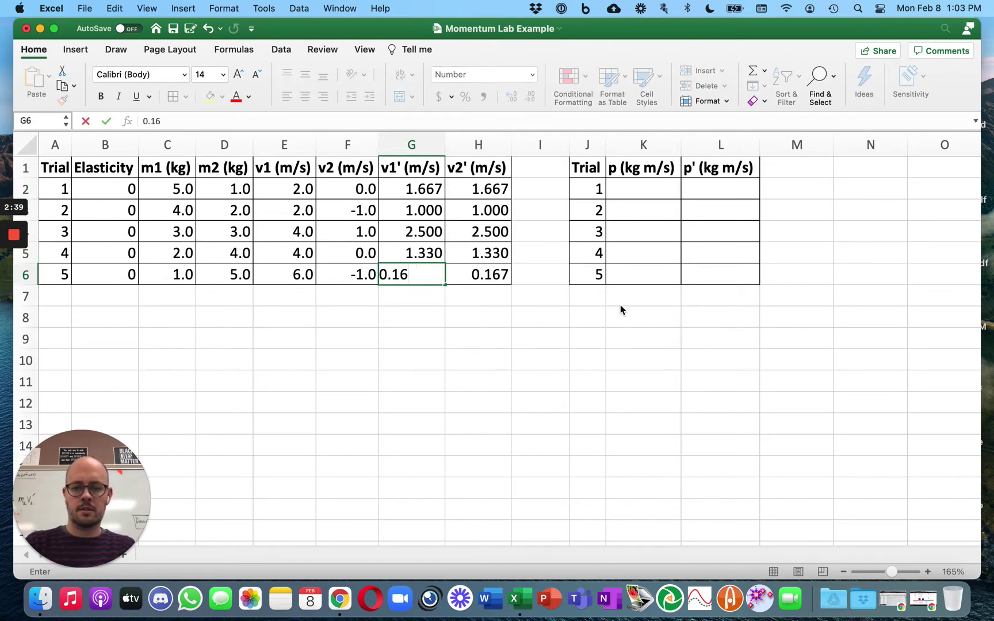
text(67)
key(Tab)
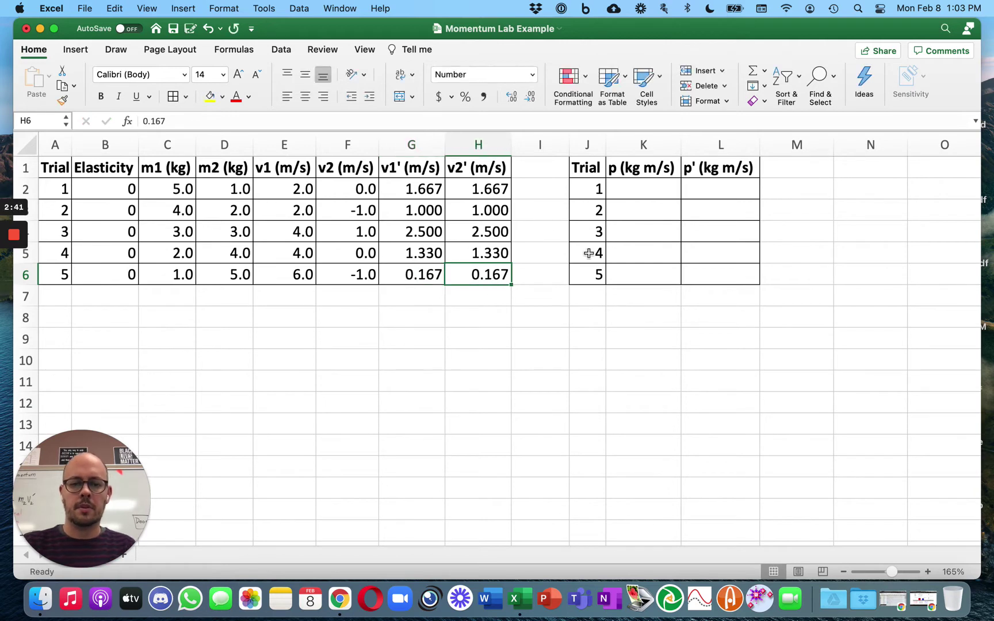
- Set trial 4's final velocities in G5 and H5 to 1.333 m/s and save the workbook
click(416, 253)
text(1.3)
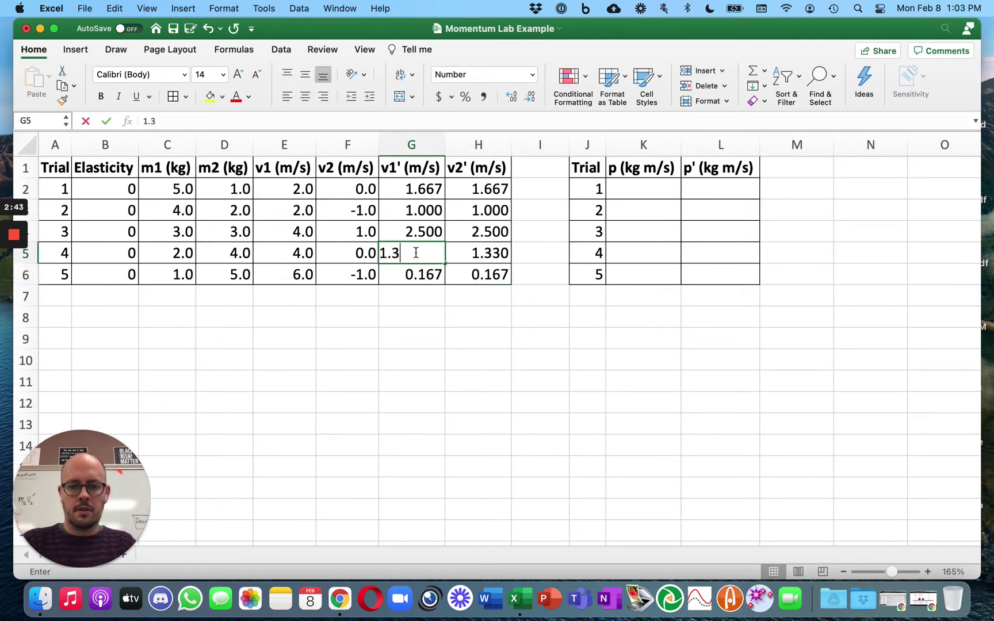
text(33)
key(Tab)
text(1.33)
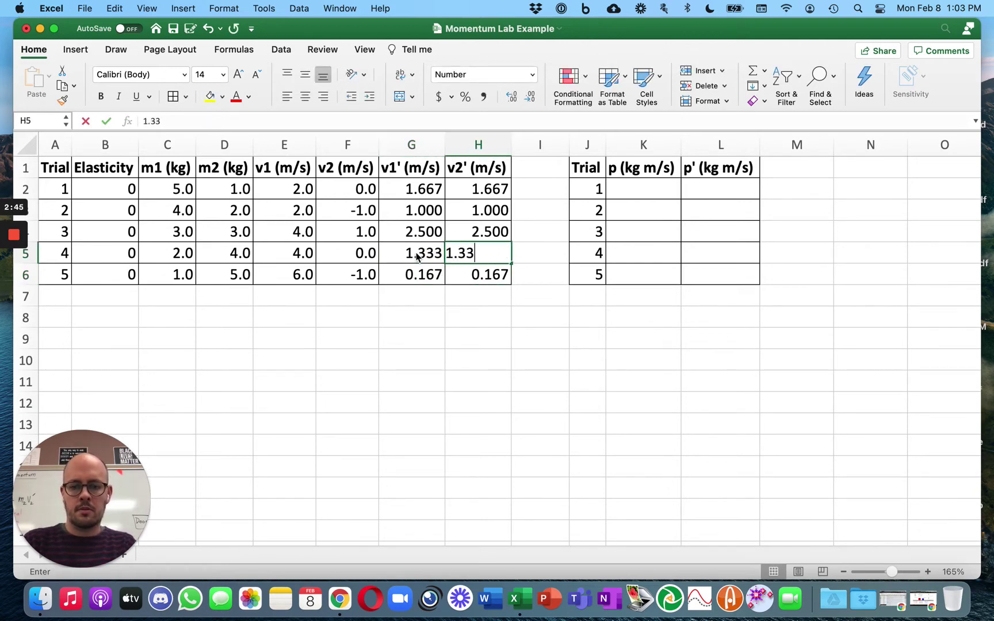
text(3)
key(Return)
click(435, 298)
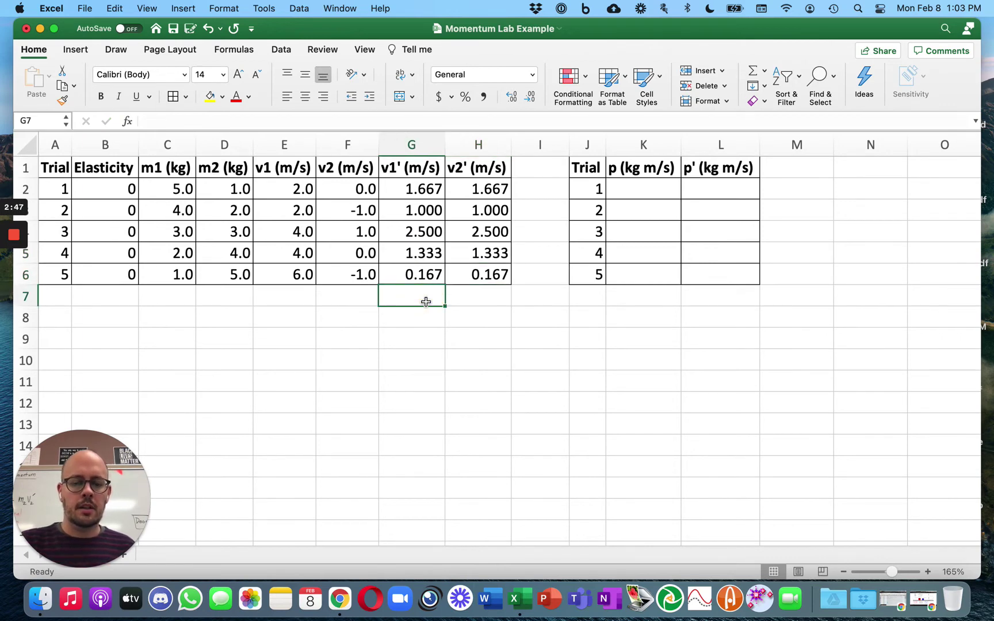
key(super+s)
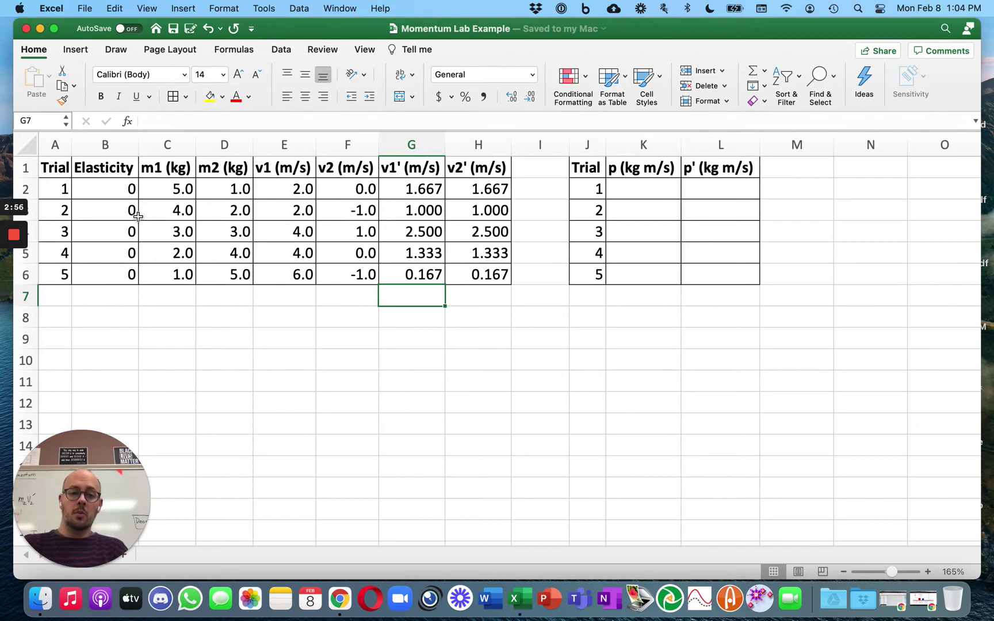
- Move both tables together so they start at B3, and refit the data table's columns B through I to their headings
drag(59, 168, 768, 319)
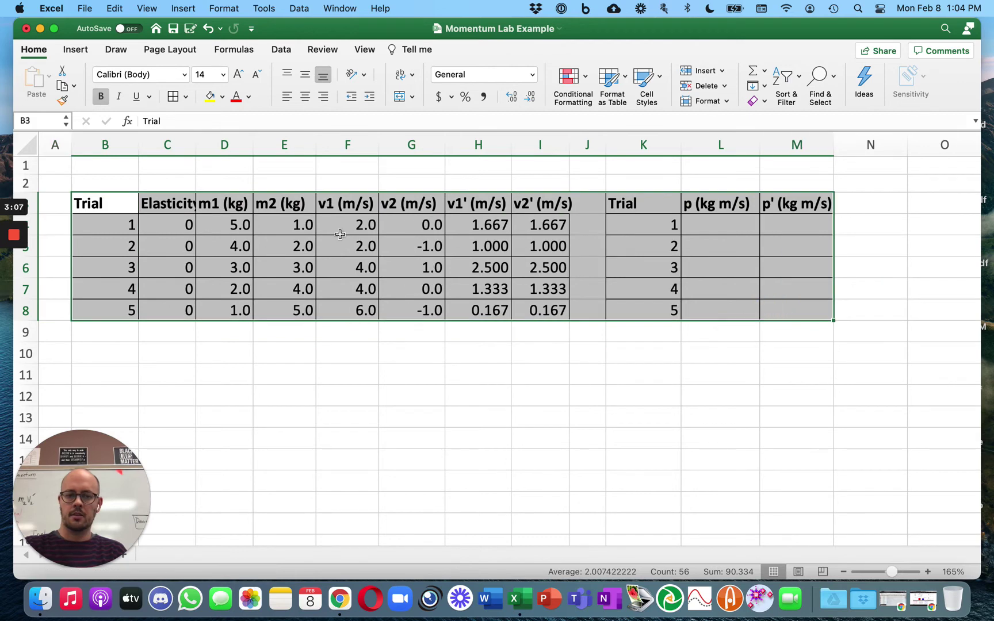
click(211, 223)
double_click(138, 145)
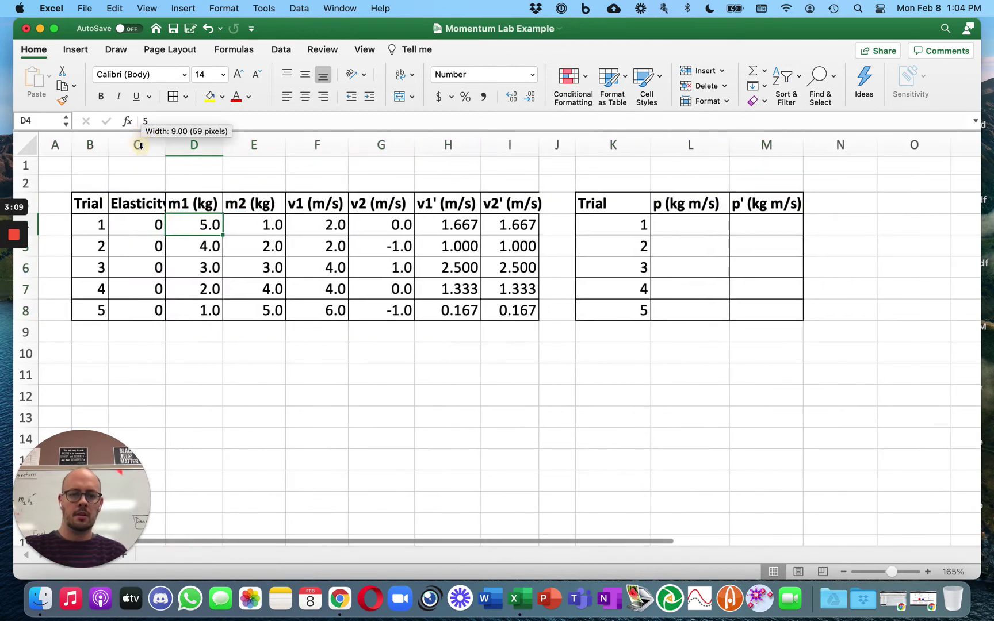
double_click(165, 145)
drag(233, 144, 231, 145)
double_click(295, 145)
drag(351, 145, 350, 148)
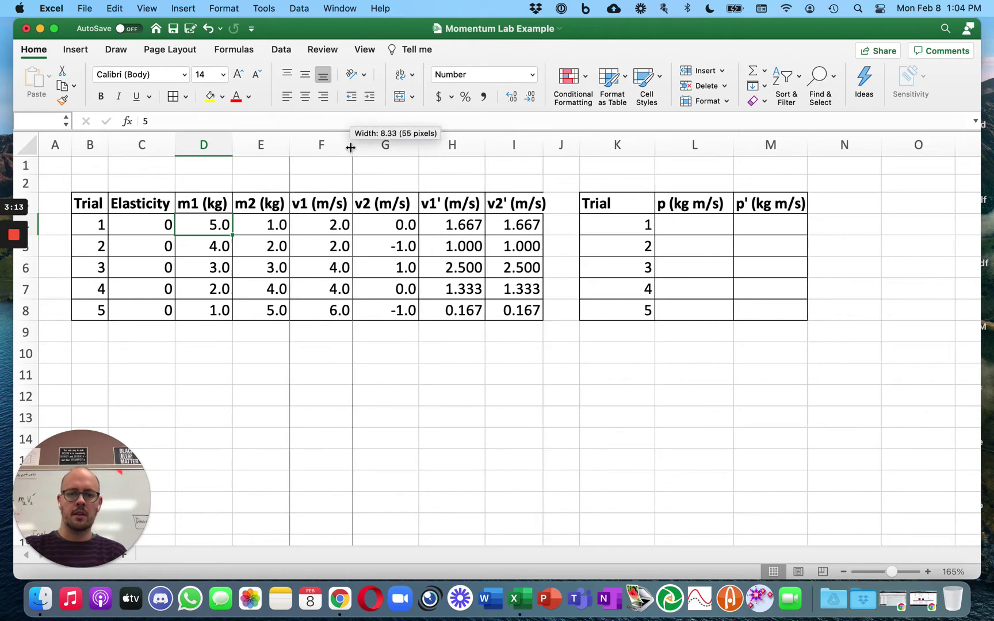
double_click(422, 146)
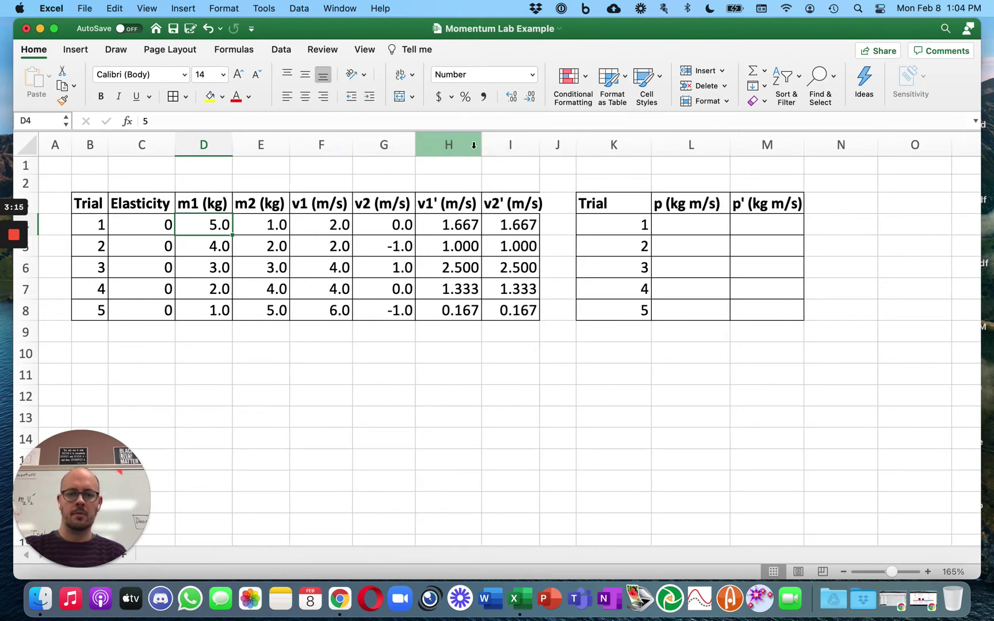
drag(481, 144, 546, 144)
- Adjust the widths of the momentum table's columns K, L and M to suit their headings, and save the workbook
double_click(660, 144)
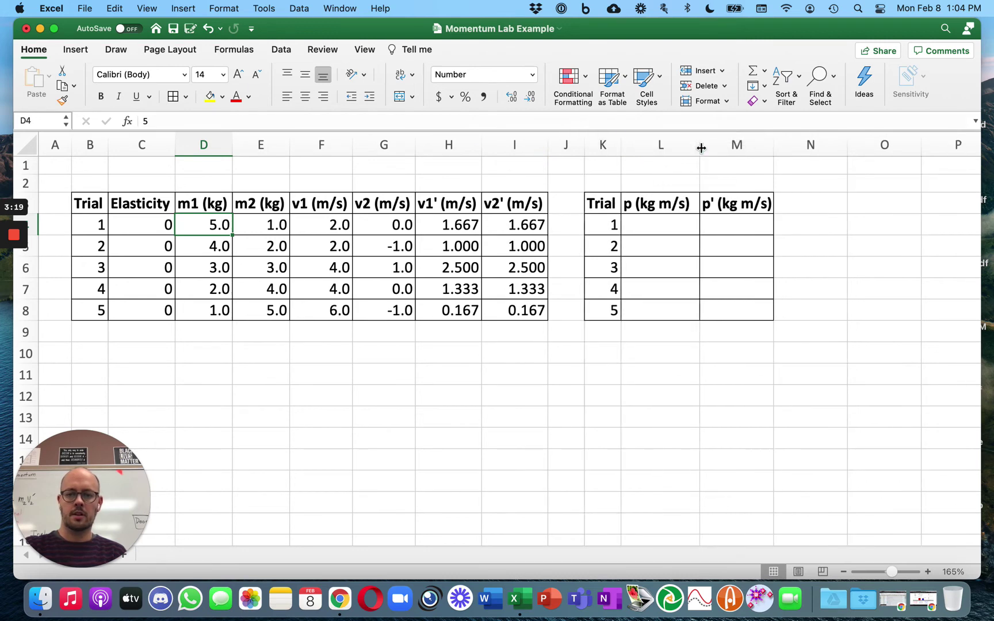
drag(701, 147, 696, 147)
drag(770, 147, 774, 146)
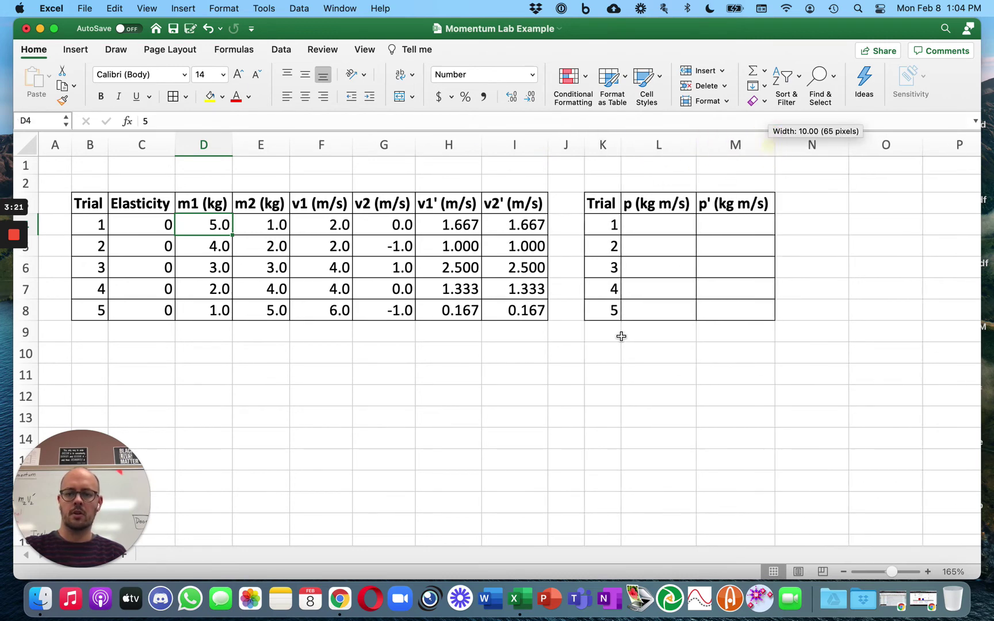
click(343, 344)
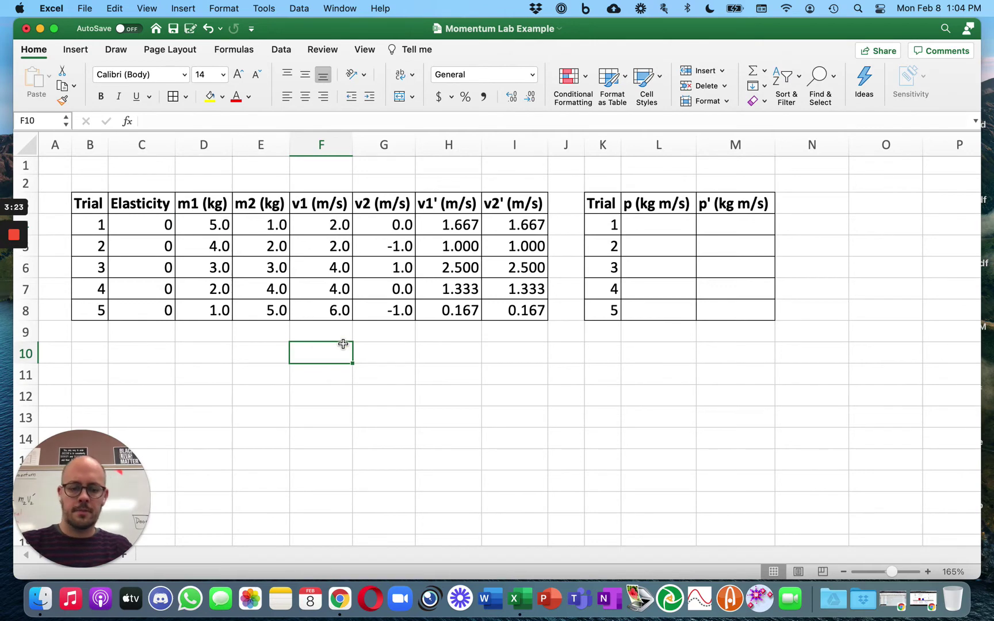
key(super+s)
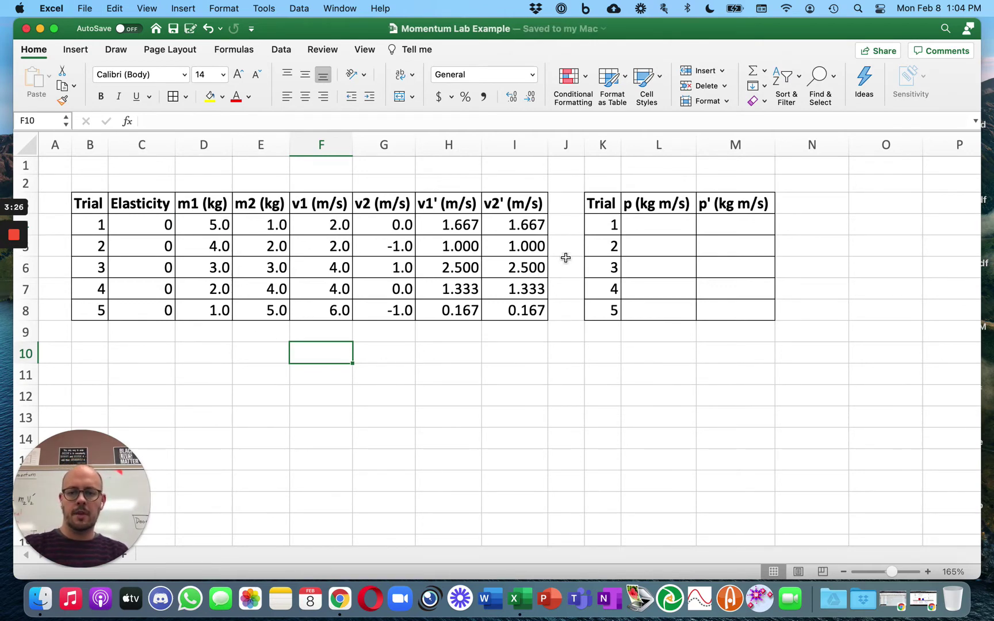
- Try the formula =3*8 in trial 1's p cell, L4, and clear the cell
drag(663, 225, 725, 309)
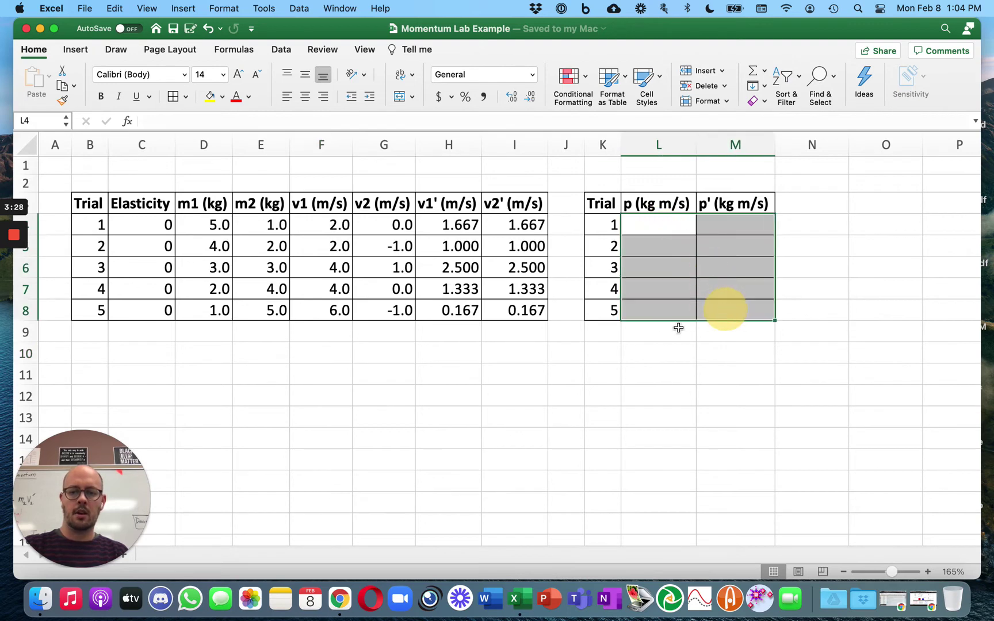
click(648, 230)
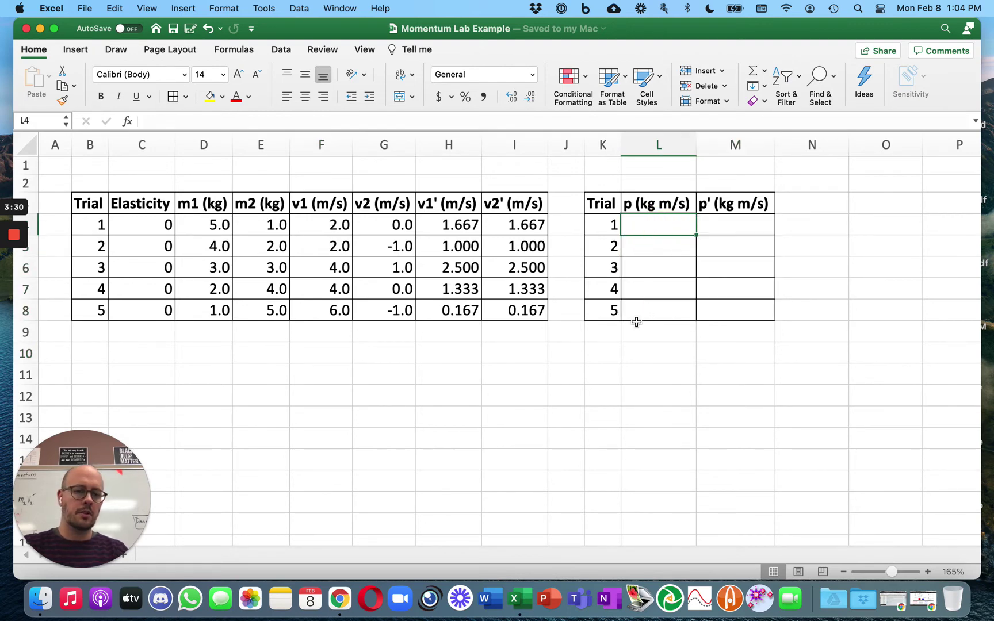
click(648, 245)
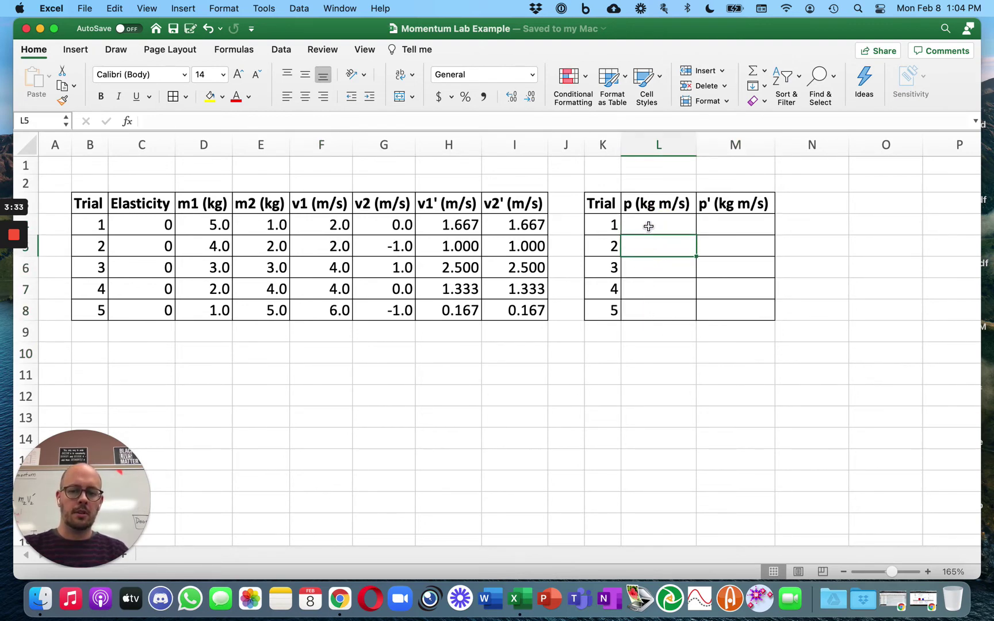
click(649, 226)
text(=)
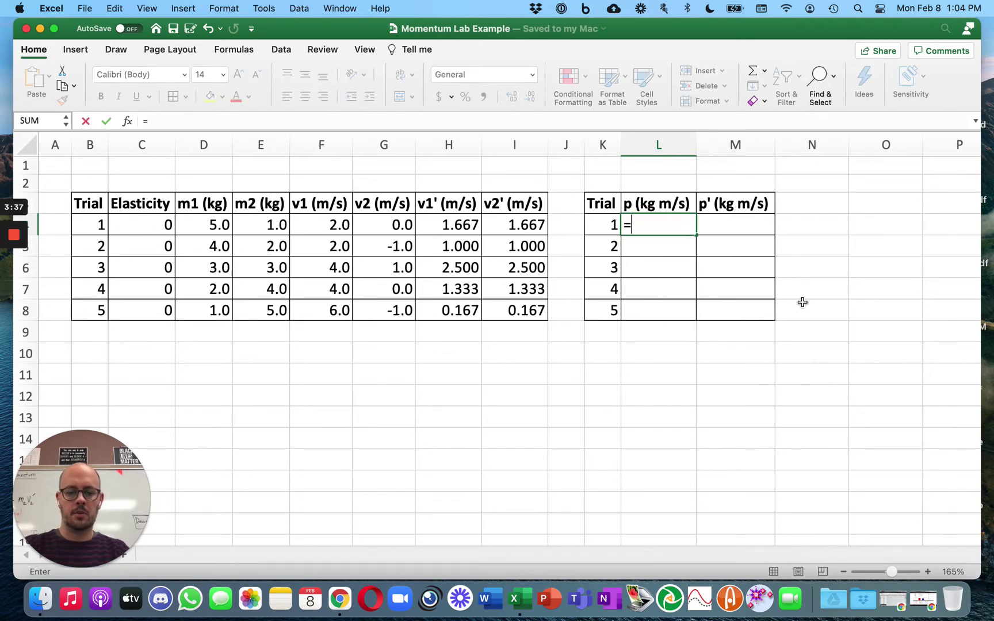
text(3*8)
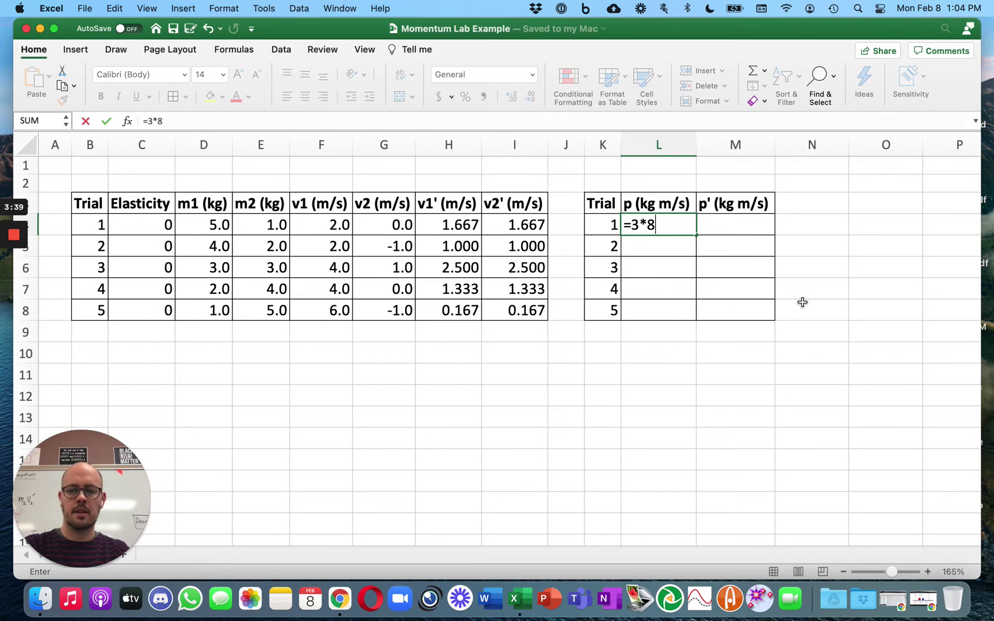
key(Return)
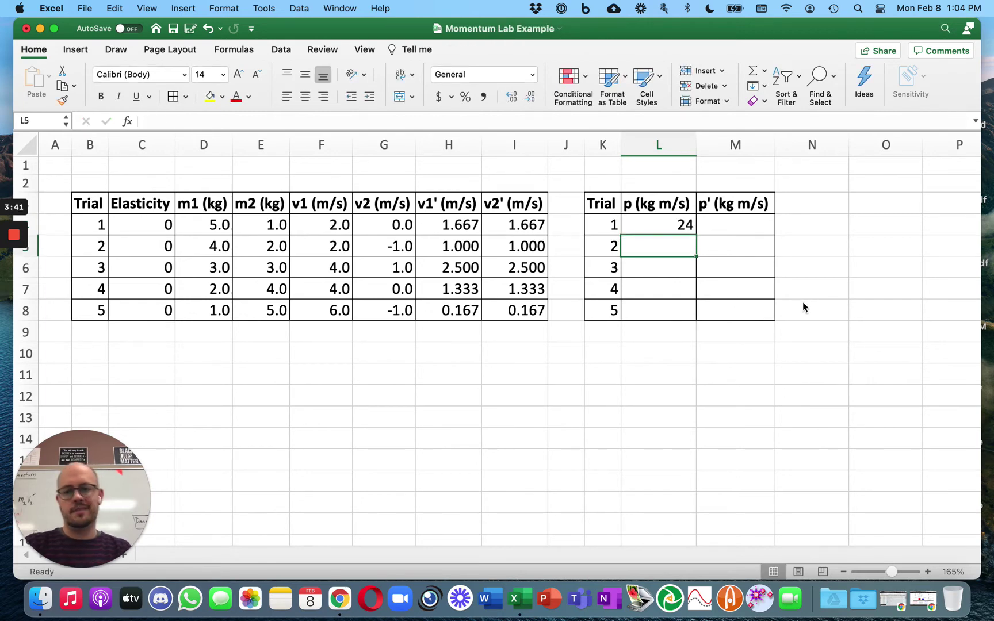
key(Up)
key(BackSpace)
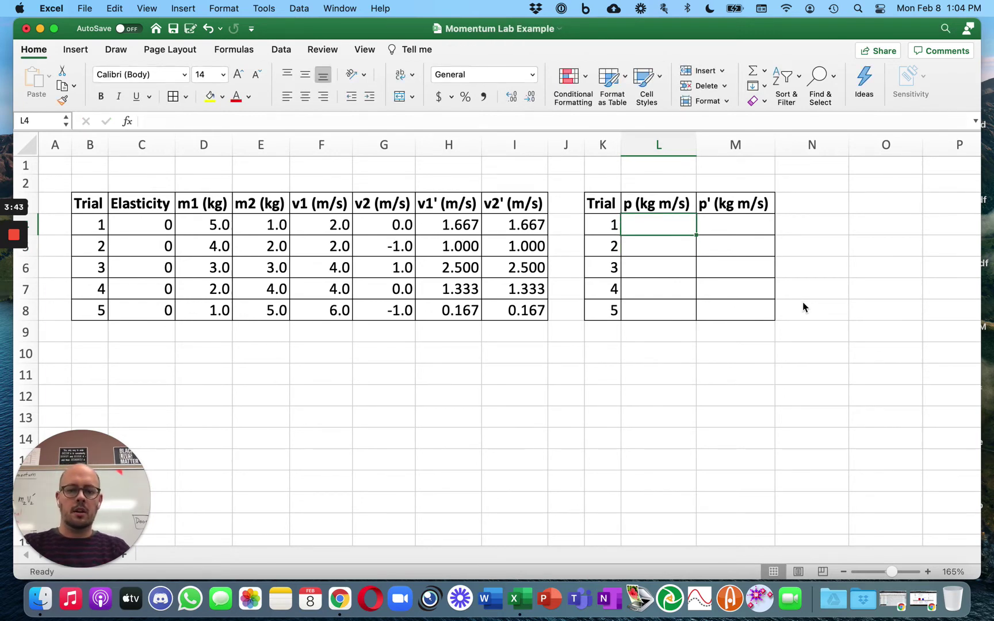
key(Return)
key(Up)
- Try multiplying trial 1's m1 by a constant with =D4*100 in L4, and undo the entry
text(=)
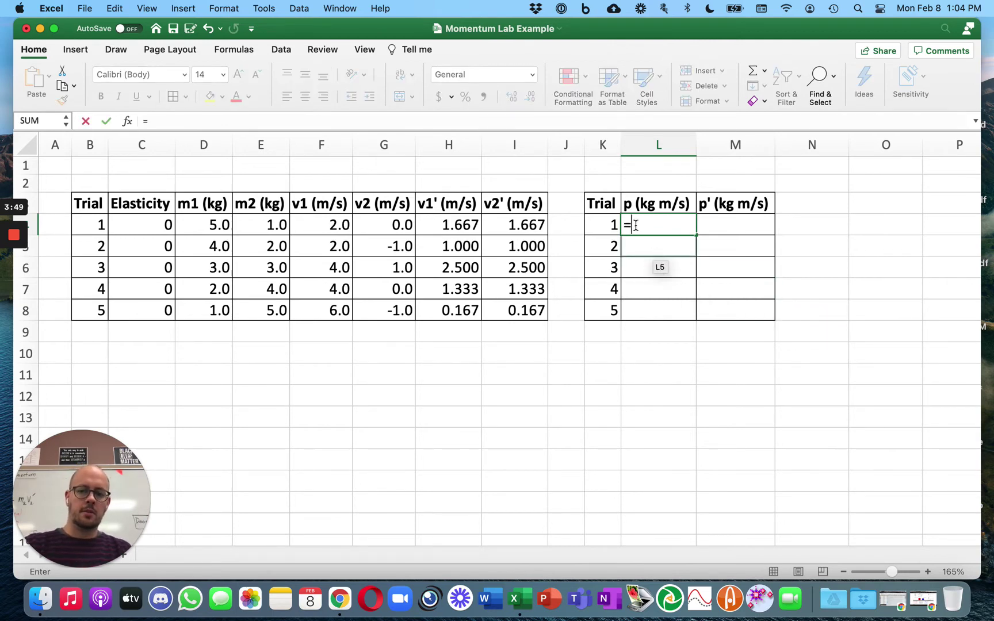
click(212, 225)
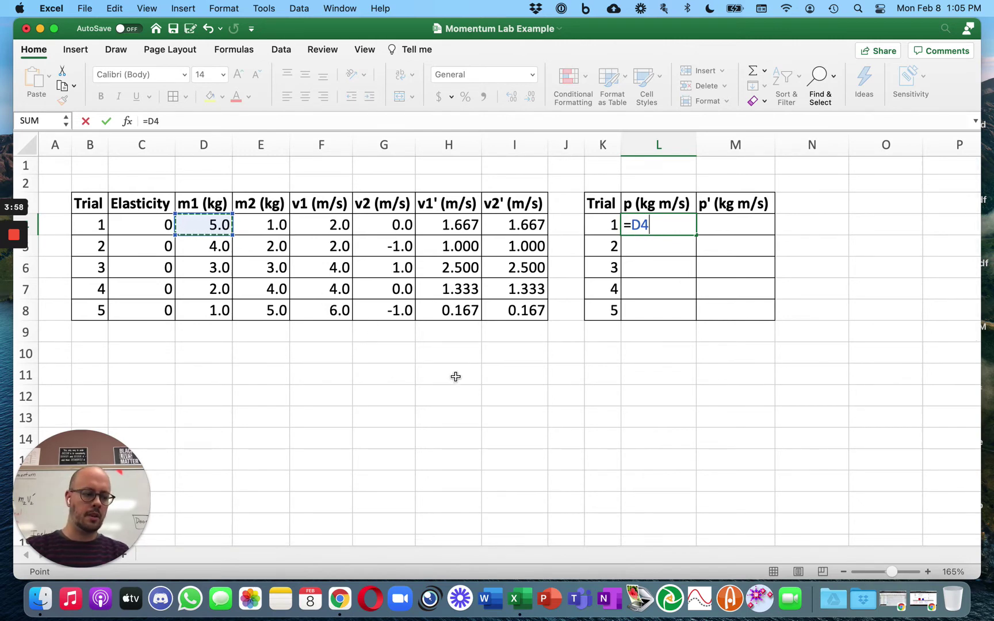
text(*100)
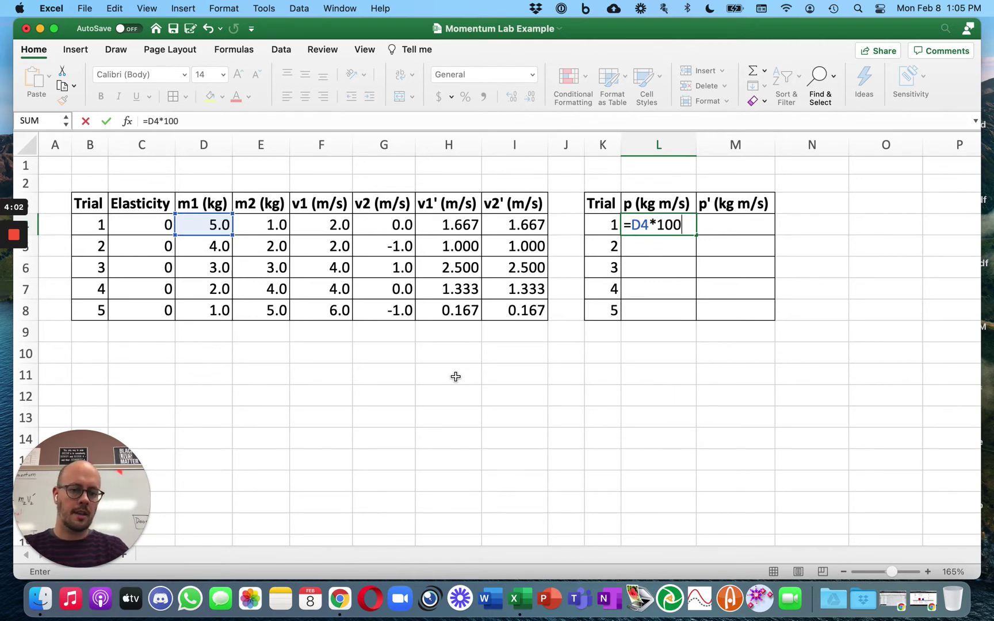
key(Return)
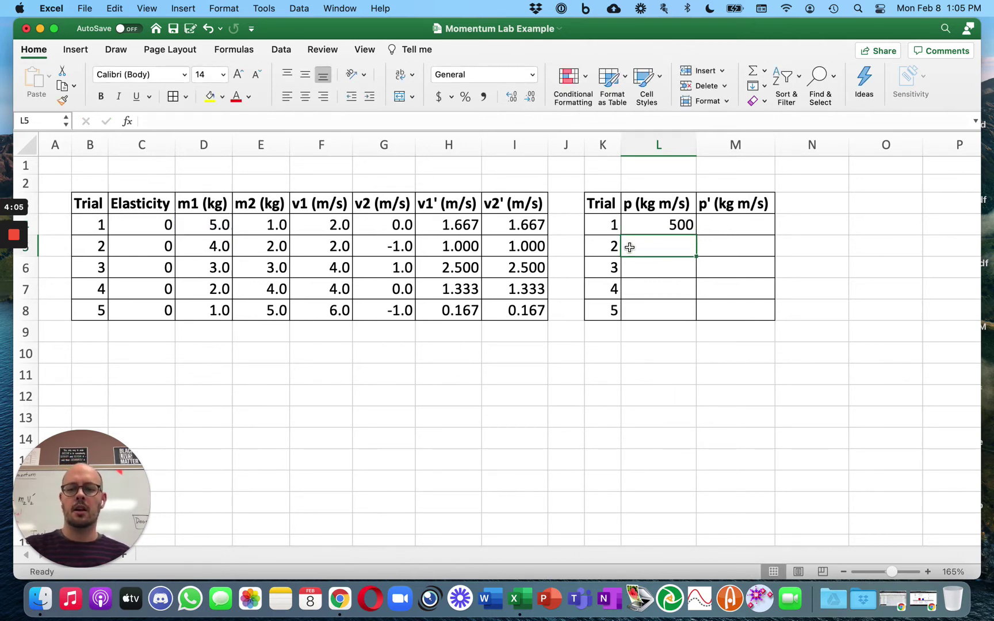
click(642, 229)
text(=)
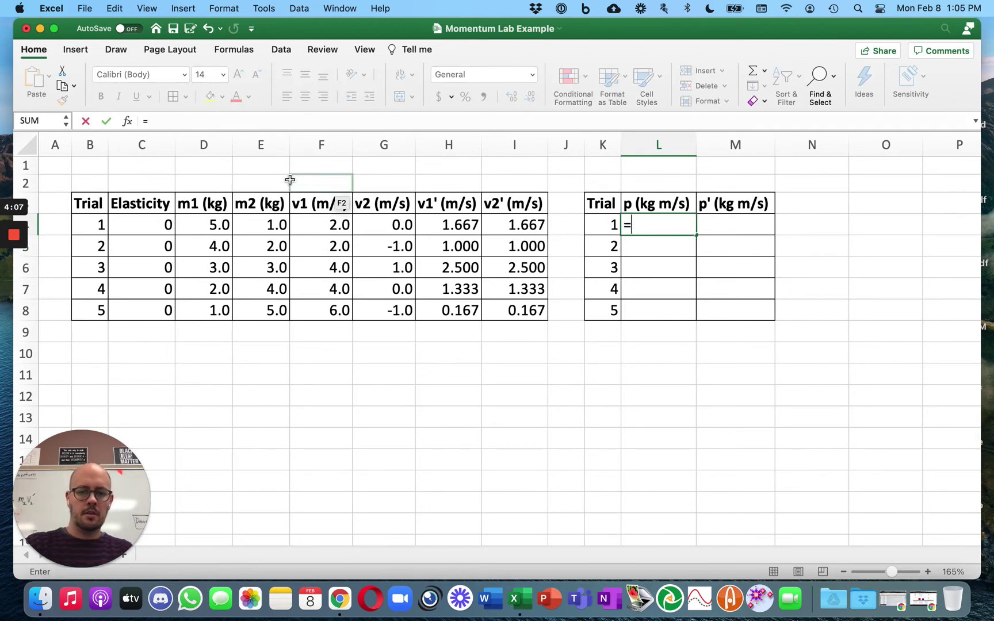
click(209, 225)
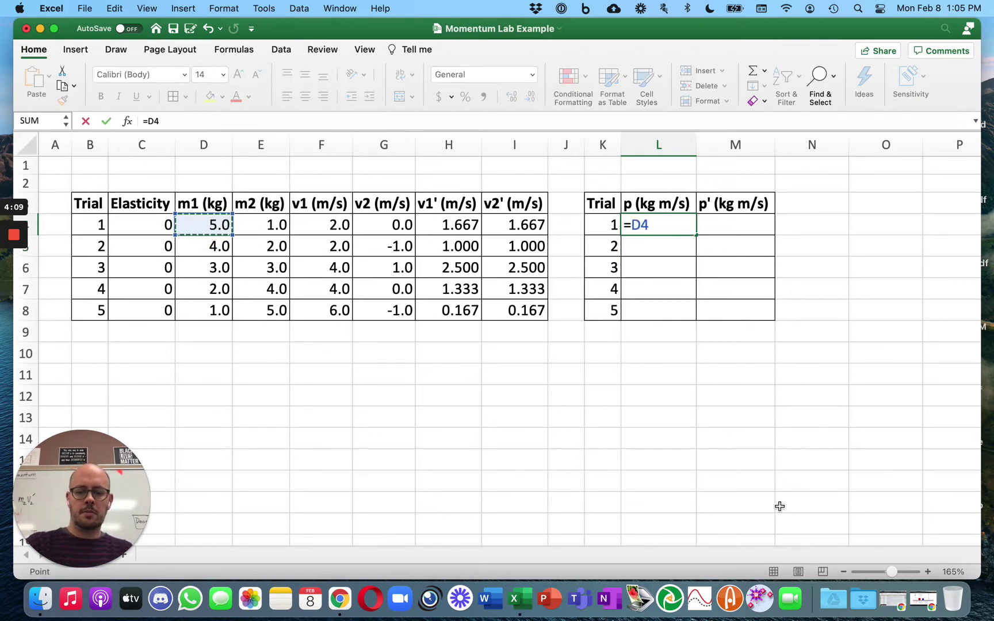
text(*100)
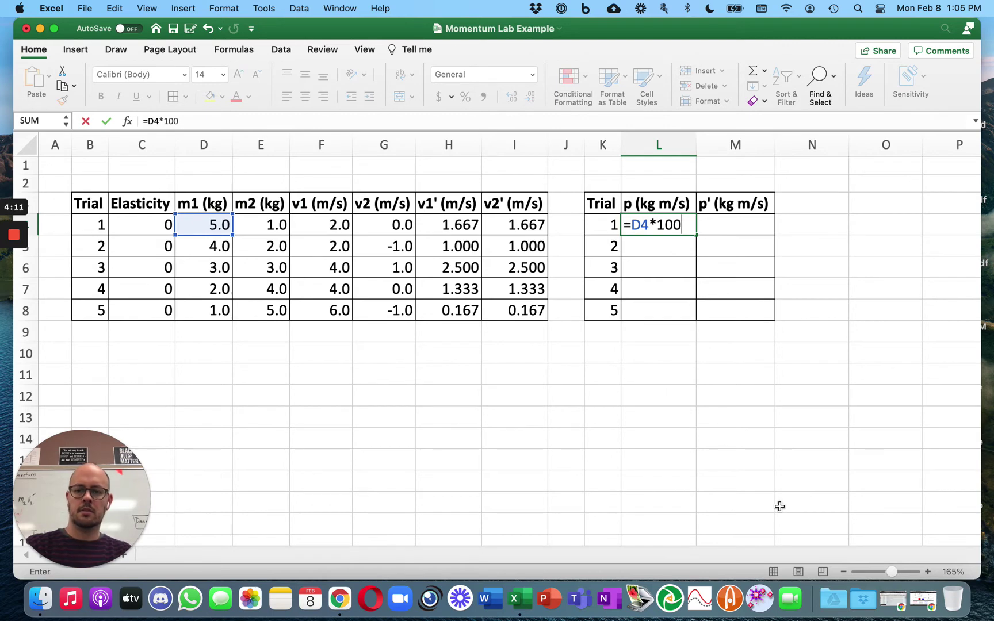
key(Return)
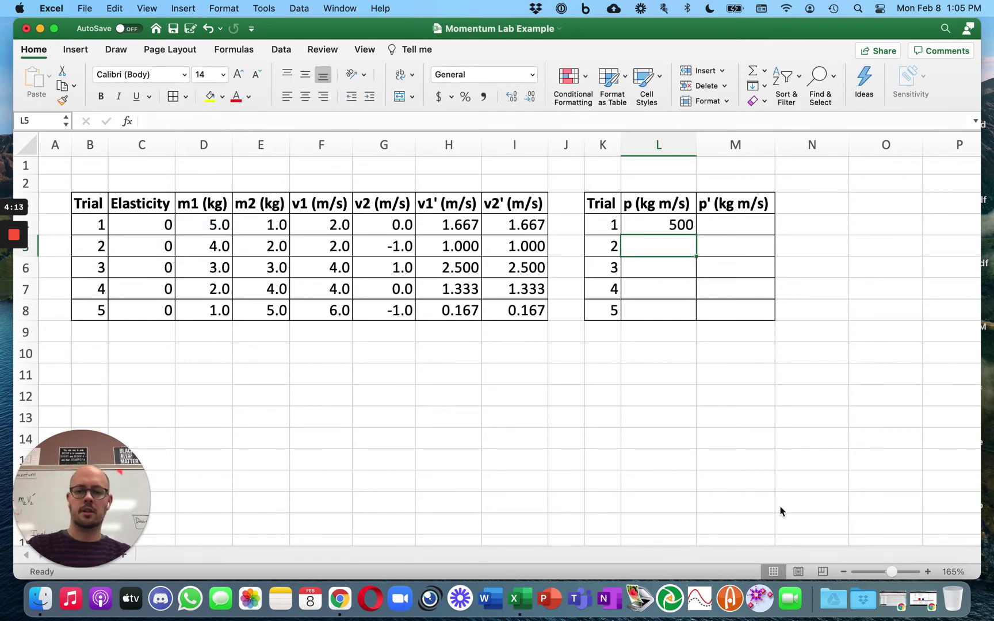
key(Up)
key(super+z)
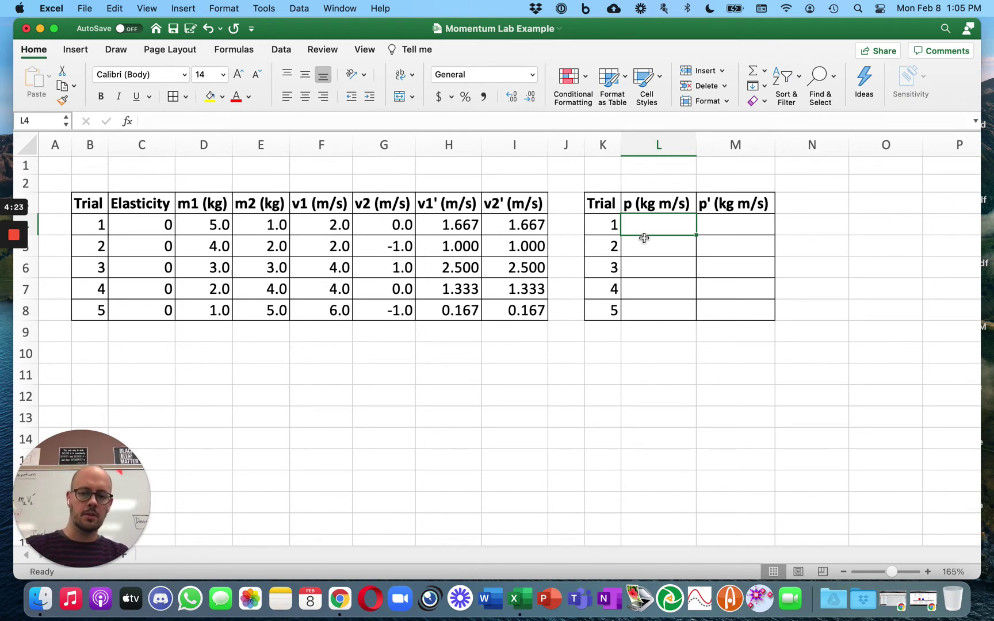
- Enter the initial momentum formula =D4*F4+E4*G4 in trial 1's p cell, L4
text(=)
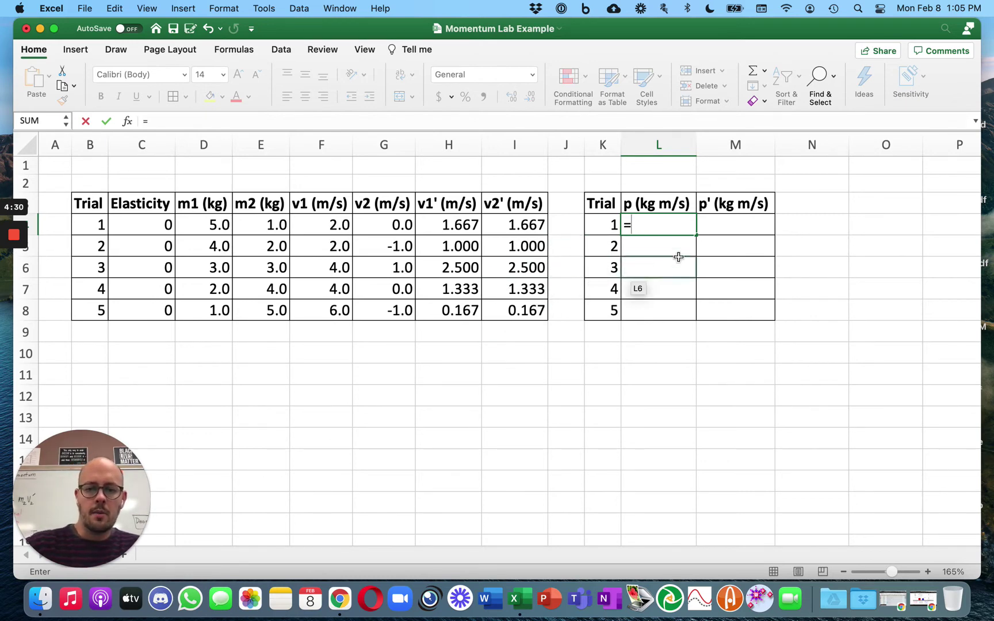
click(200, 227)
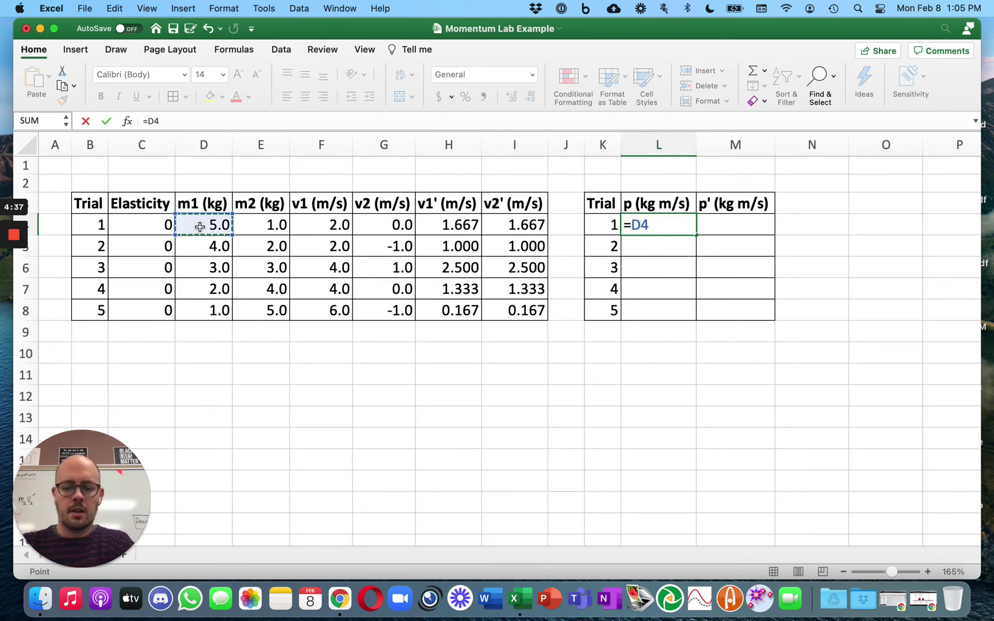
text(*)
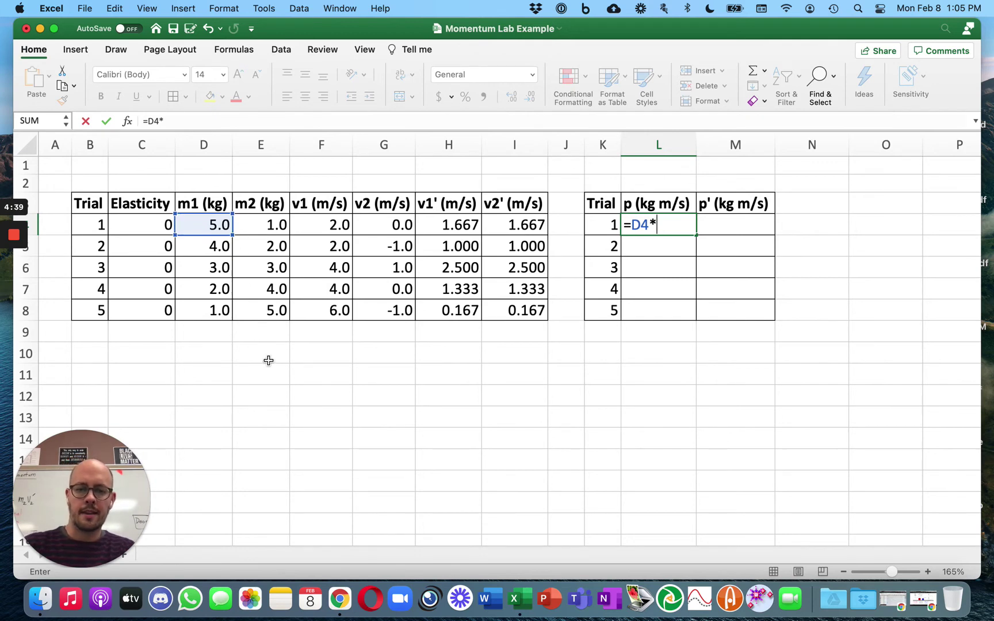
click(314, 227)
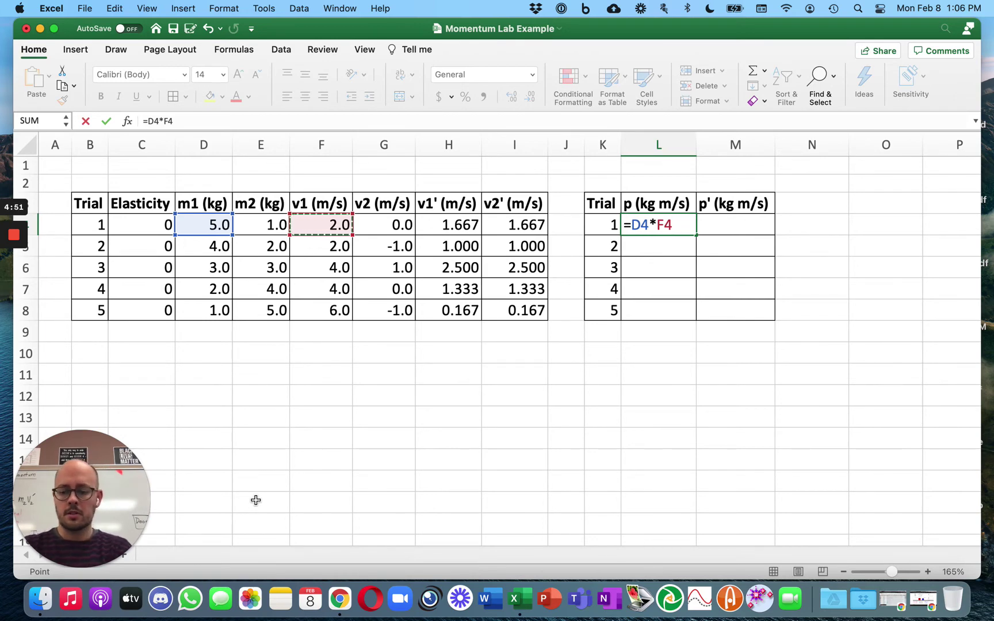
text(+)
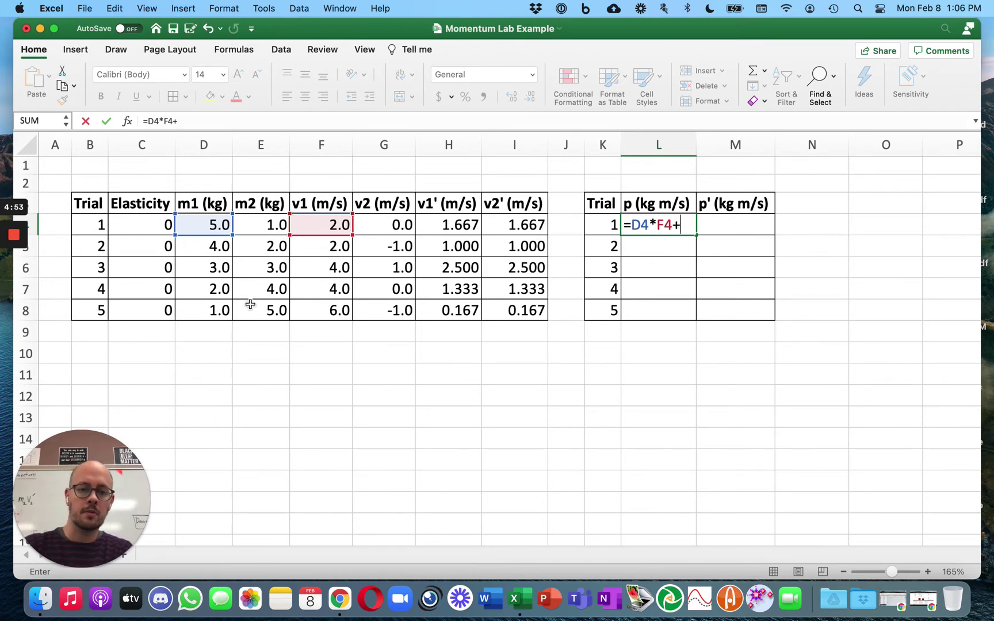
click(256, 225)
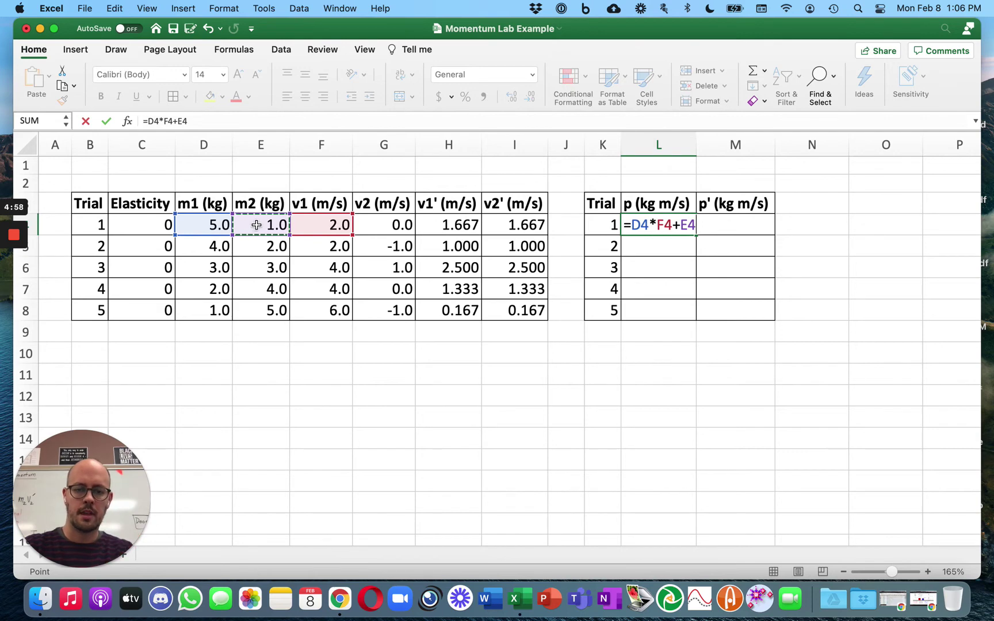
text(*)
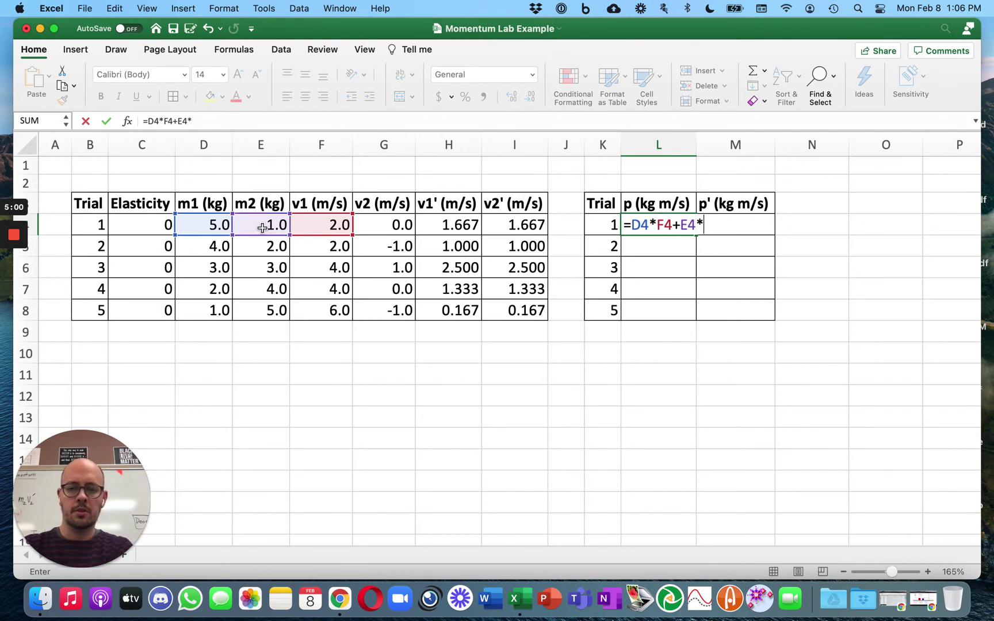
click(376, 226)
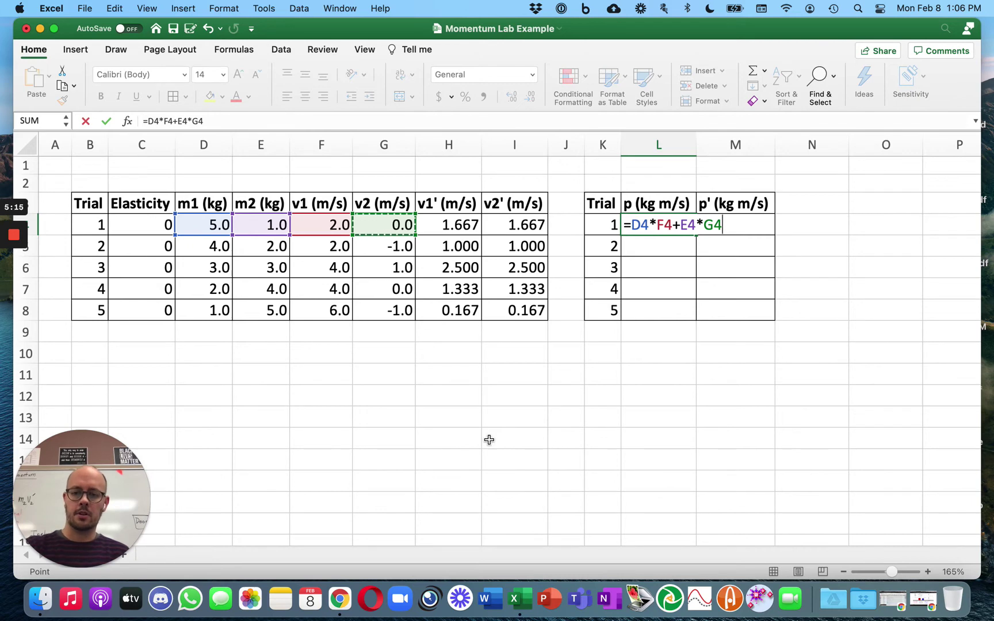
key(Return)
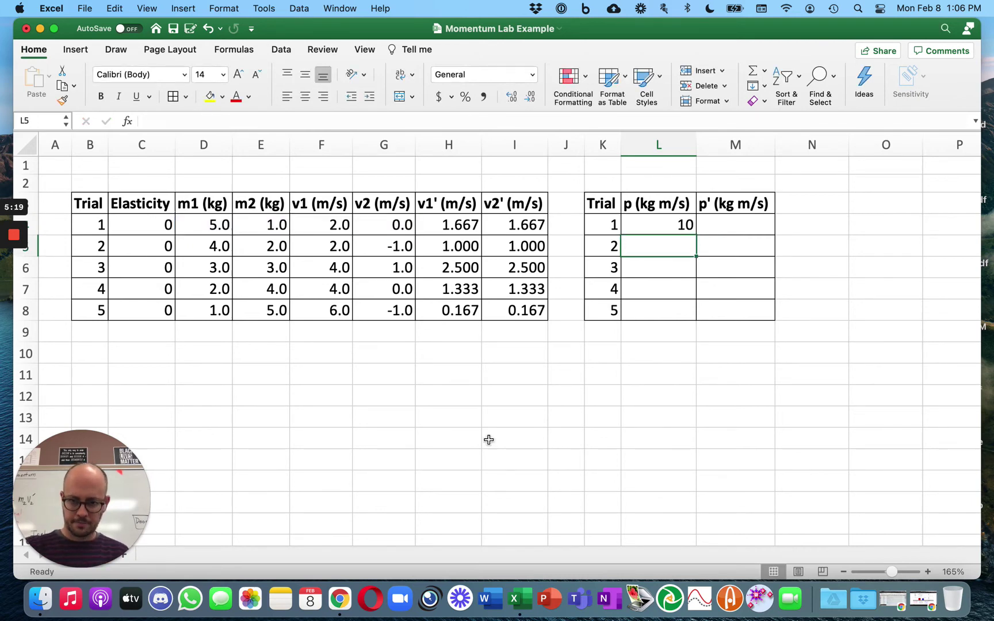
- Examine the cell references in trial 1's p formula by opening L4 for in-cell editing
click(635, 223)
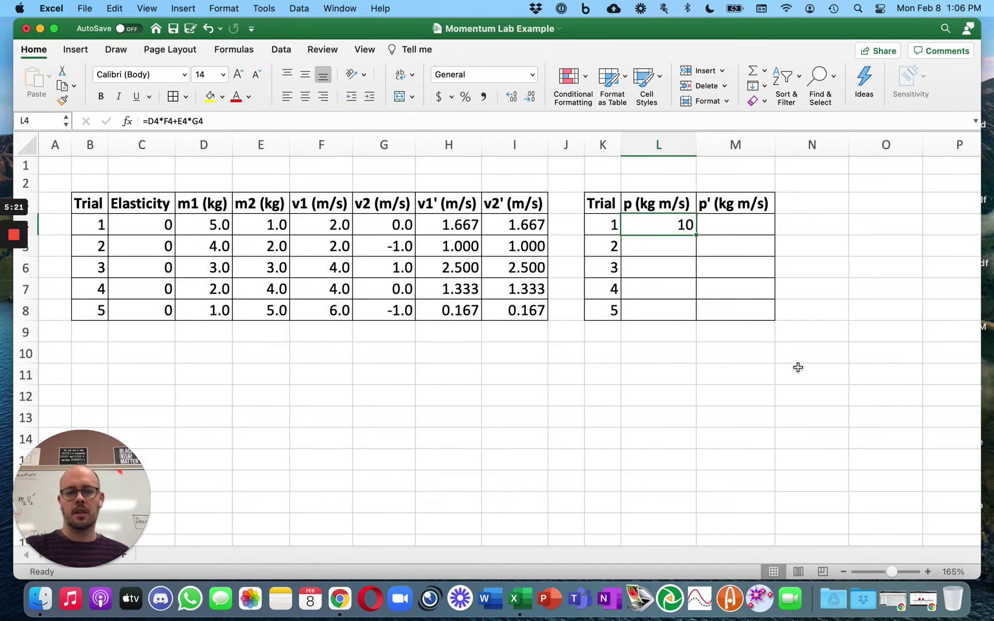
click(674, 247)
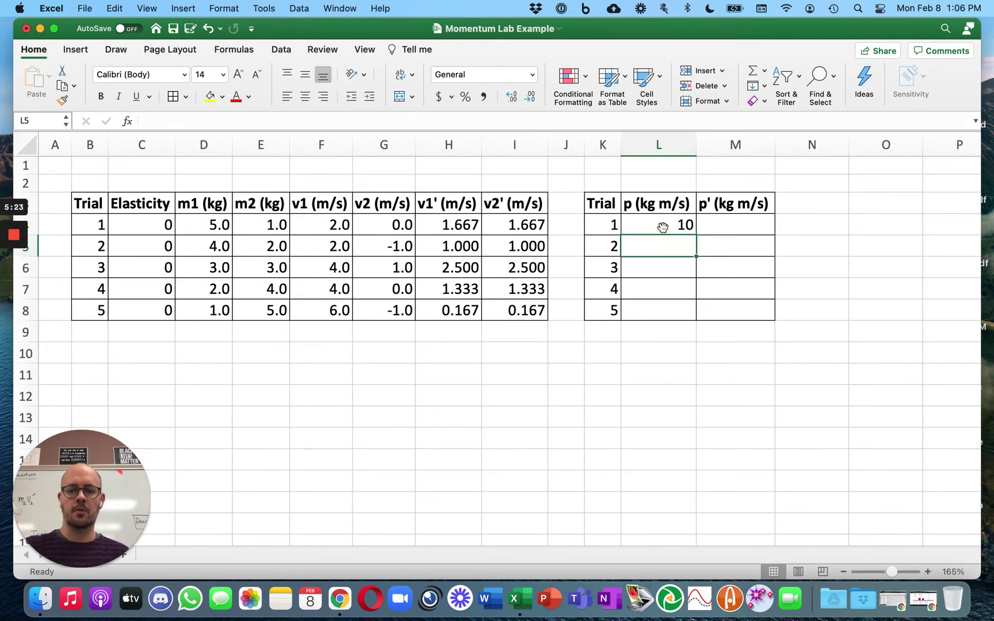
click(663, 226)
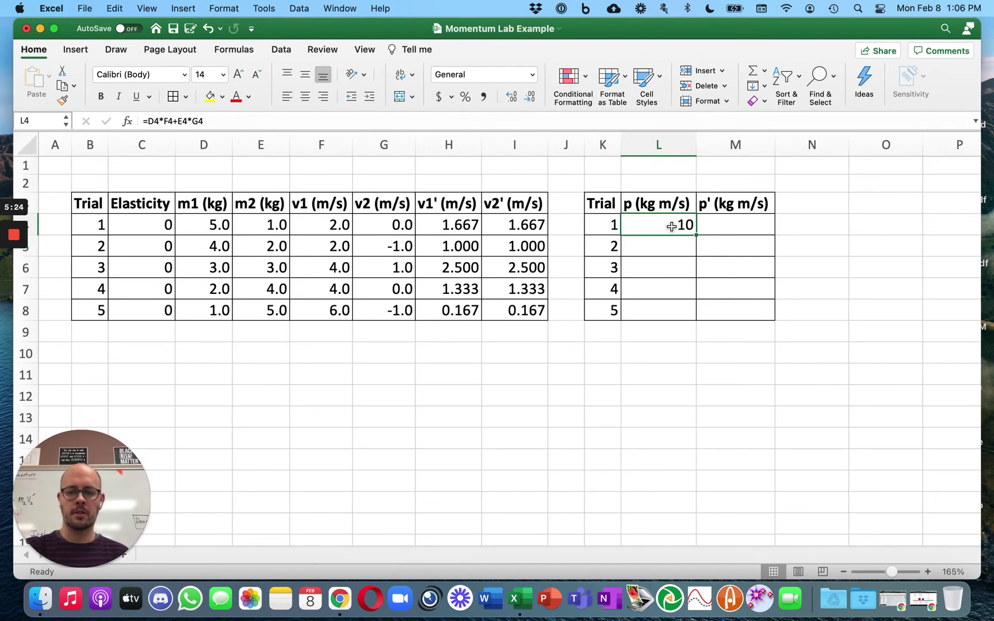
double_click(661, 226)
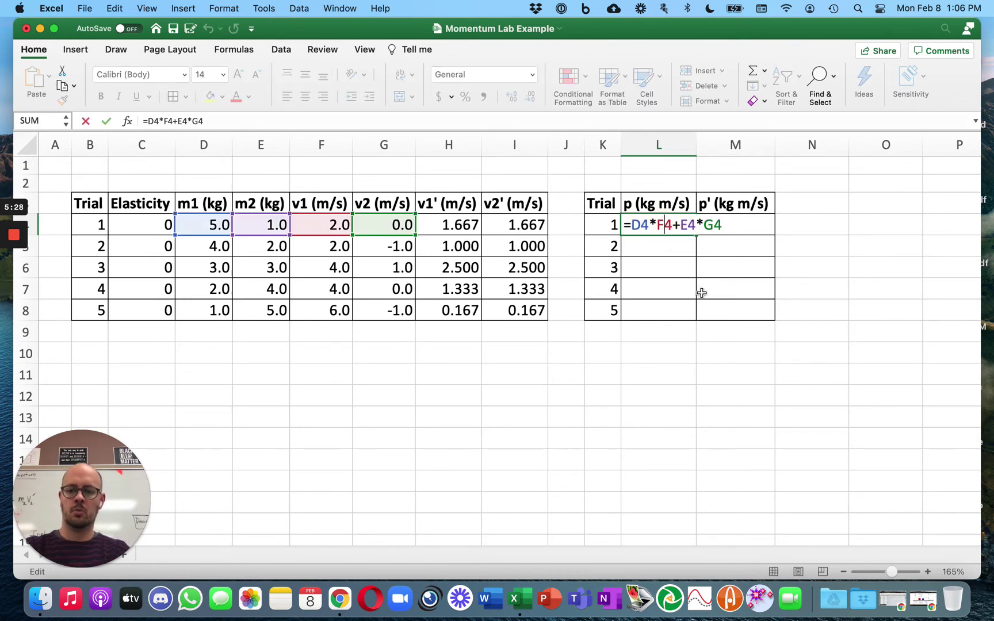
key(Right)
key(Right)
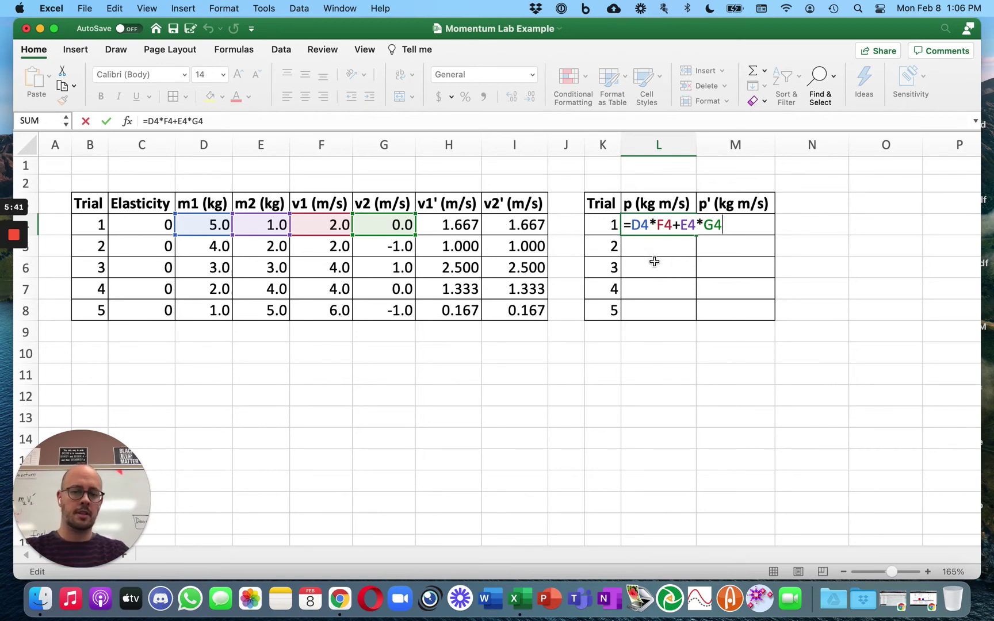
key(Return)
- Inspect L4's full formula in the formula bar, and check its highlighted mass and velocity cells once more in the cell
click(655, 230)
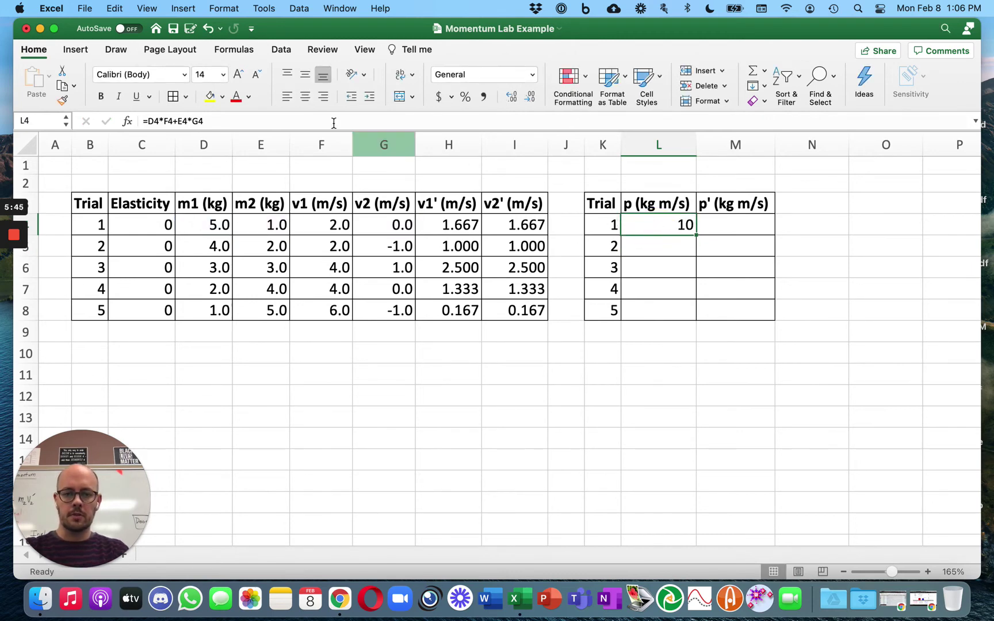
click(235, 120)
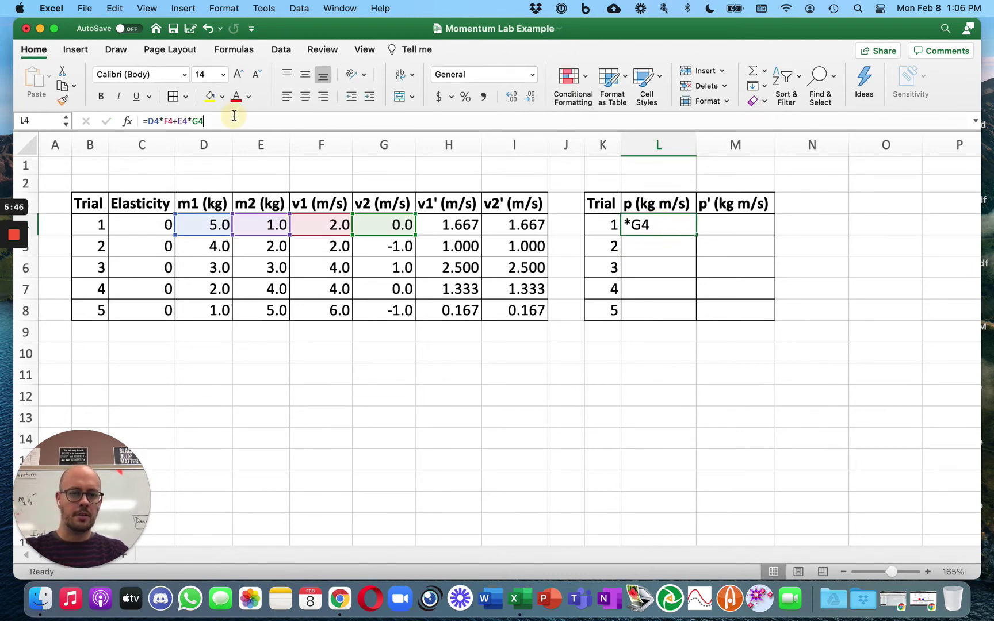
click(149, 122)
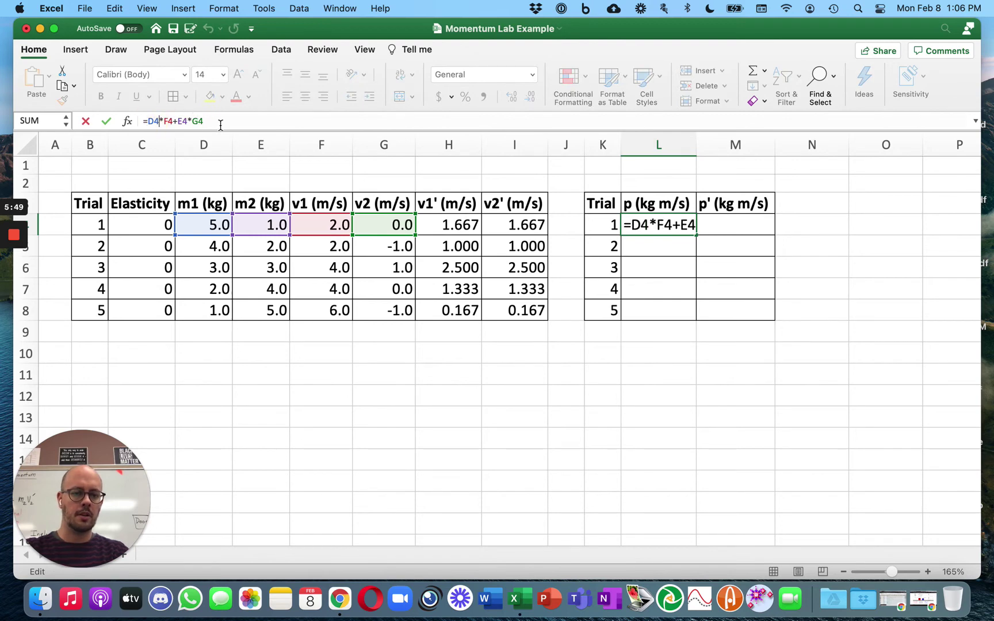
click(206, 121)
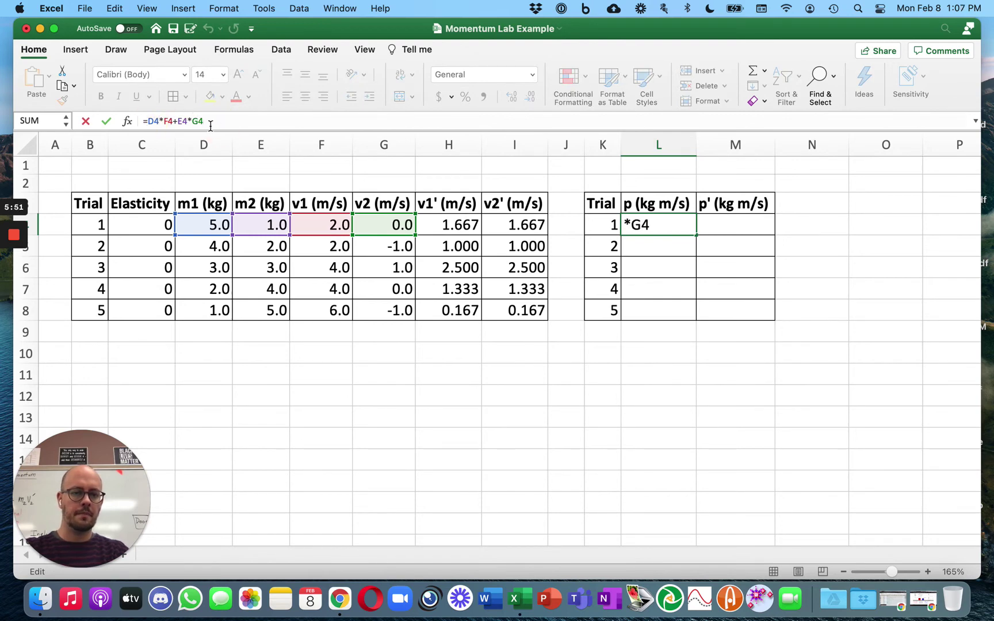
click(106, 121)
click(647, 246)
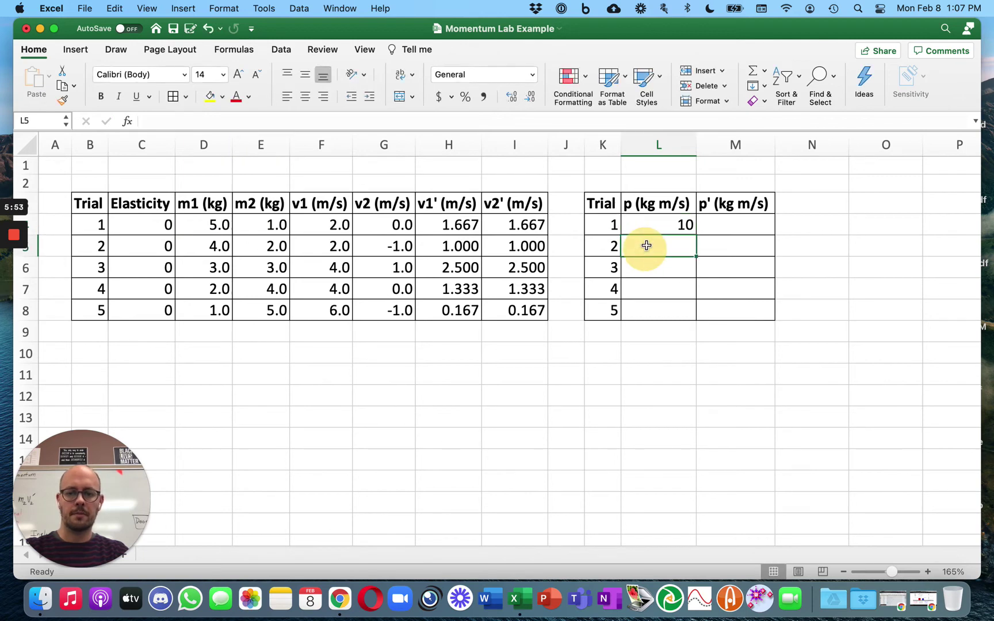
click(648, 225)
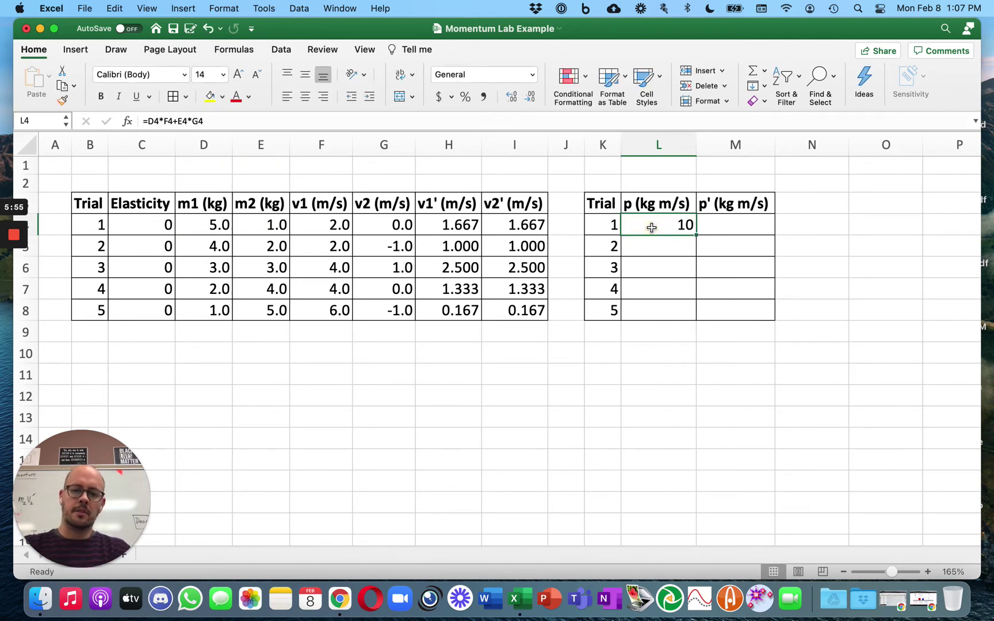
double_click(655, 225)
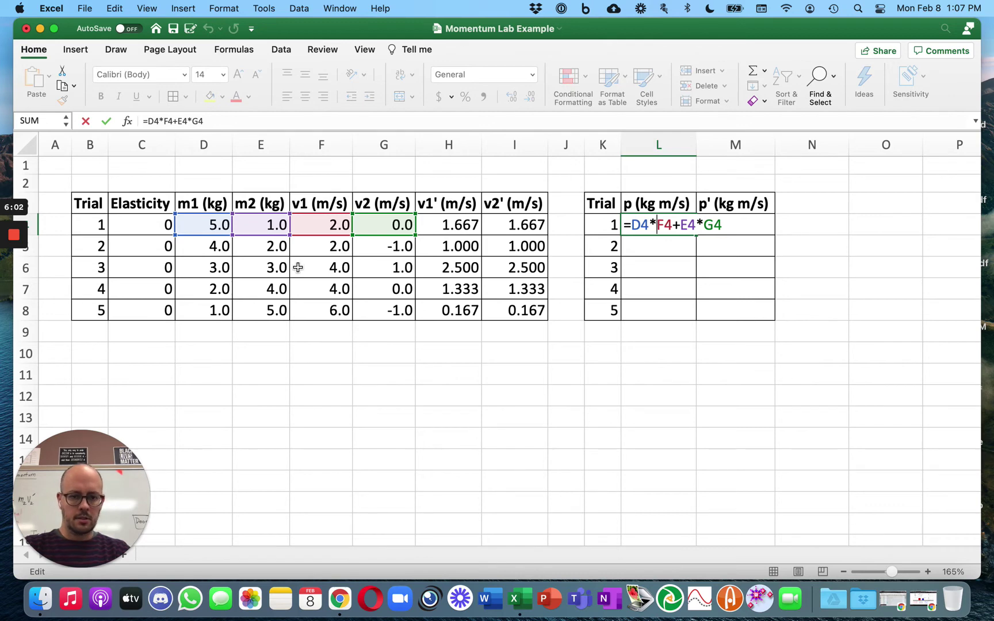
key(Return)
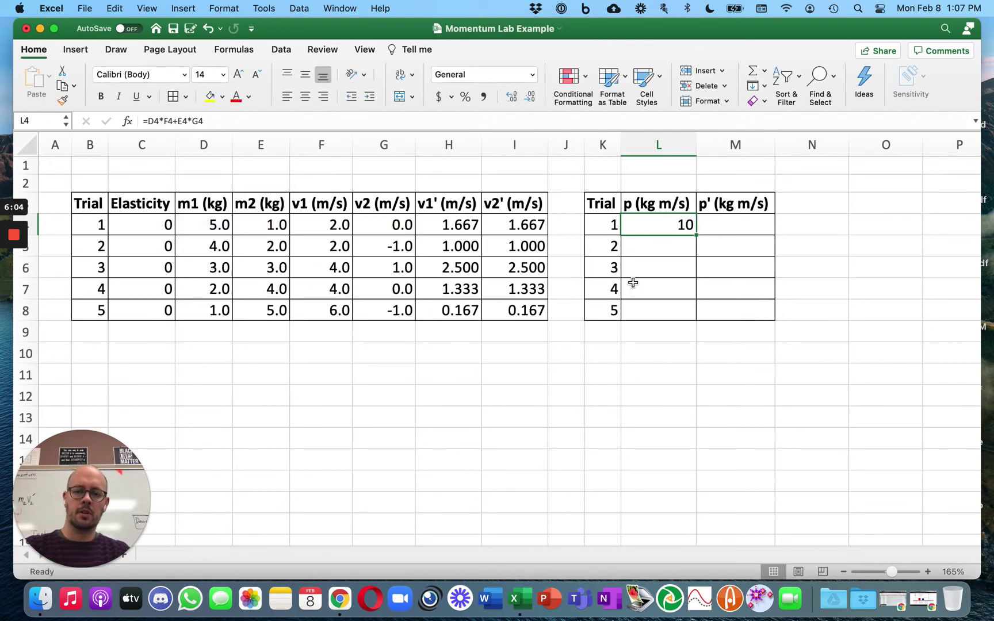
- Fill trial 1's p formula from L4 down to L8 for trials 2 through 5
click(633, 284)
click(651, 223)
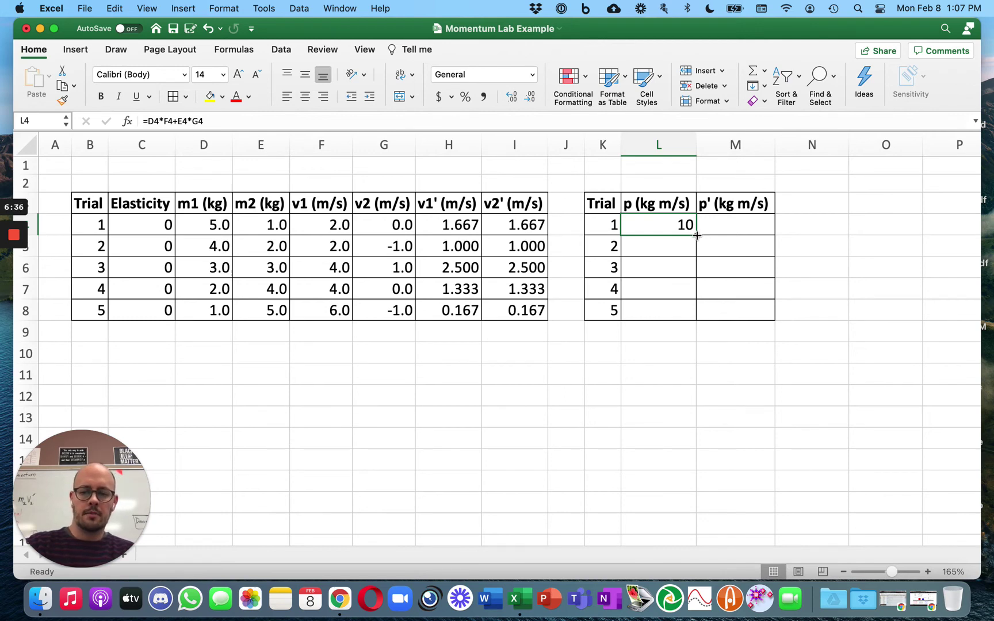
drag(697, 235, 690, 313)
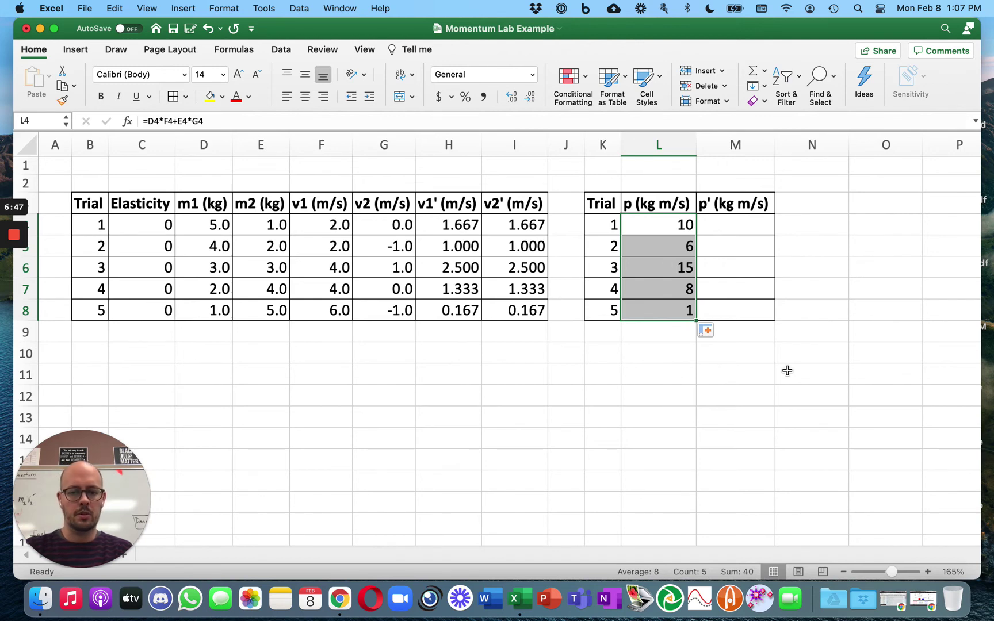
click(670, 370)
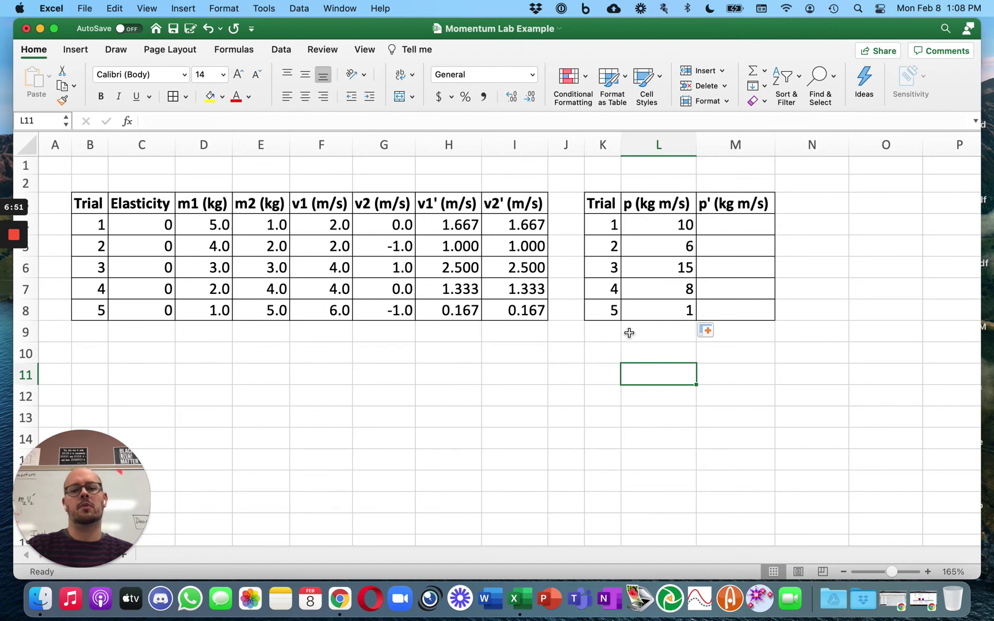
- Compare the cell references in trial 3's copied formula, L6, with those in trial 1's original formula, L4
double_click(660, 267)
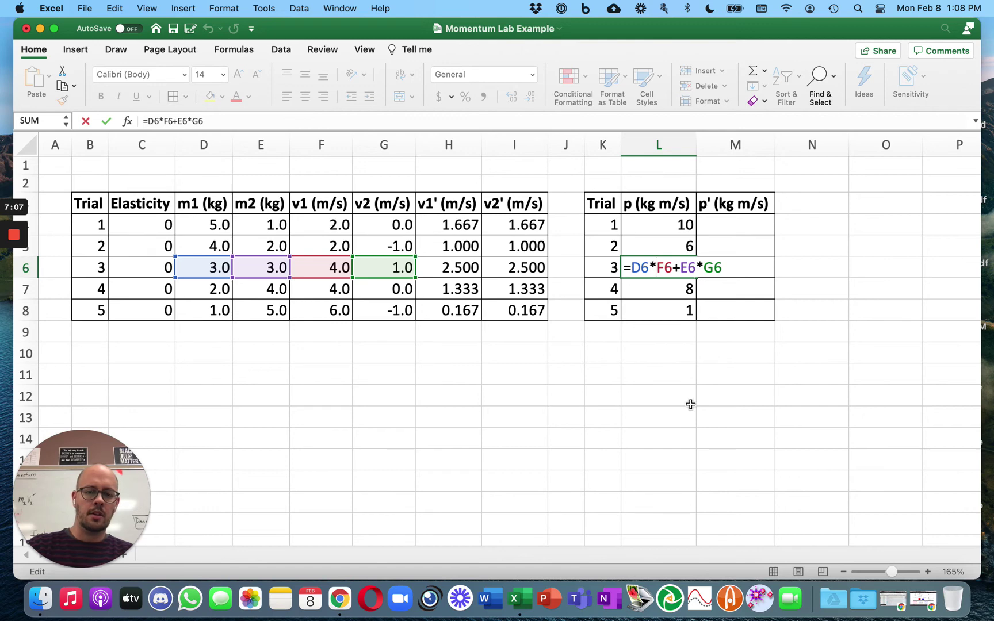
key(Return)
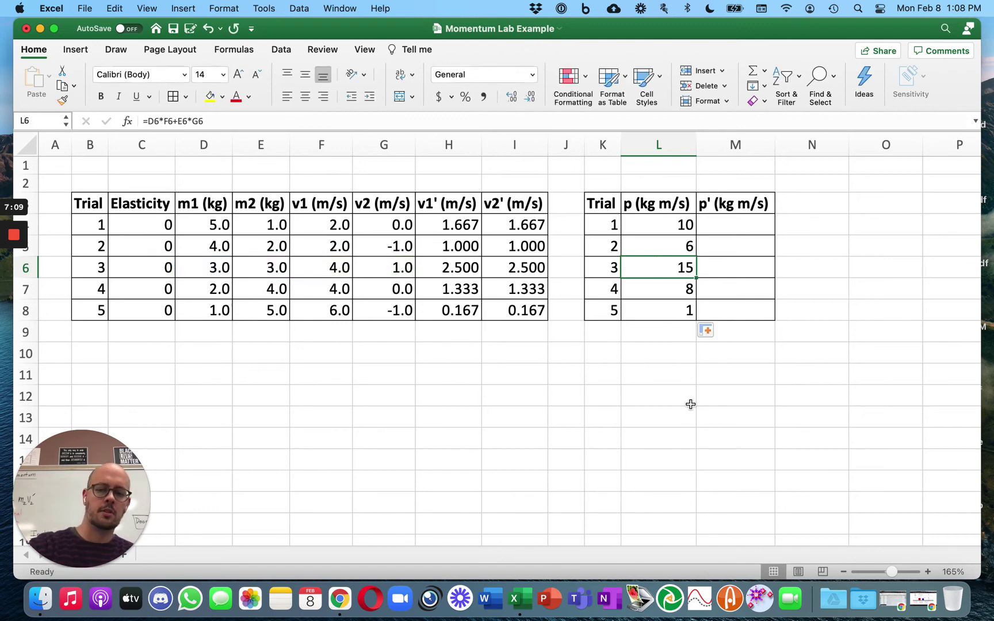
double_click(665, 225)
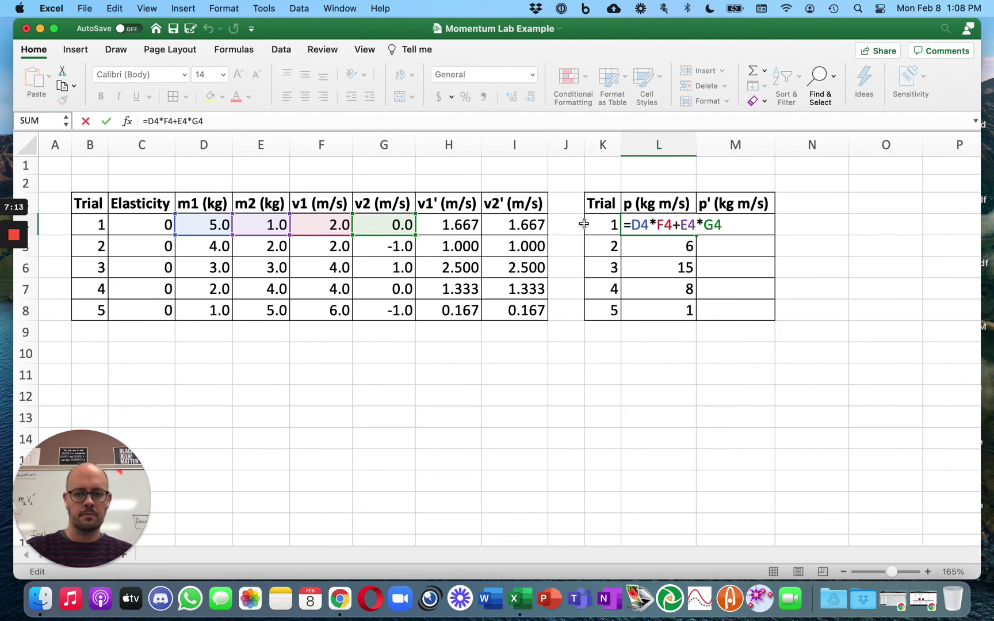
key(ctrl+Return)
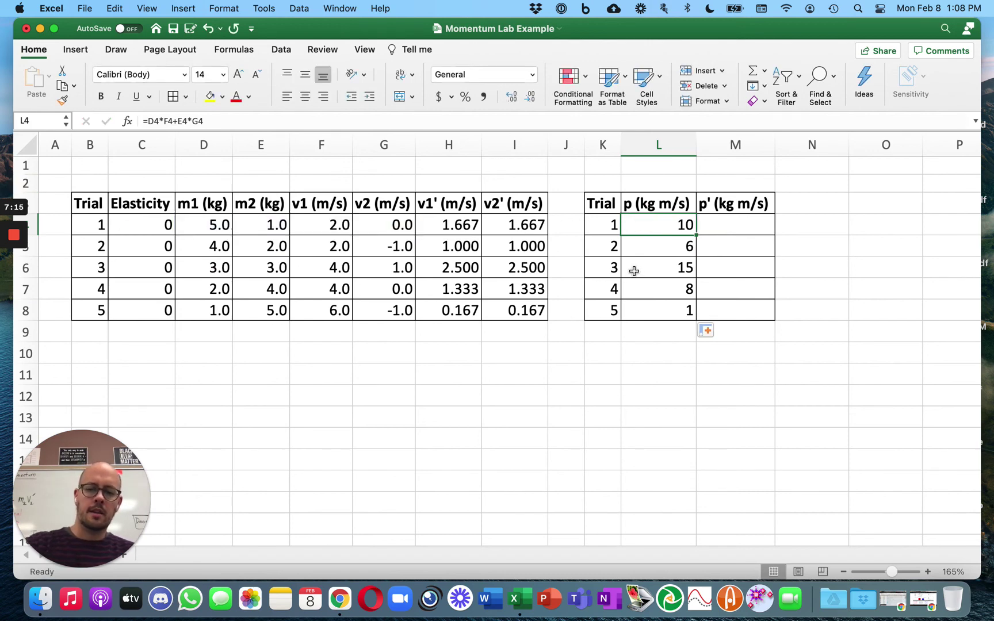
double_click(646, 270)
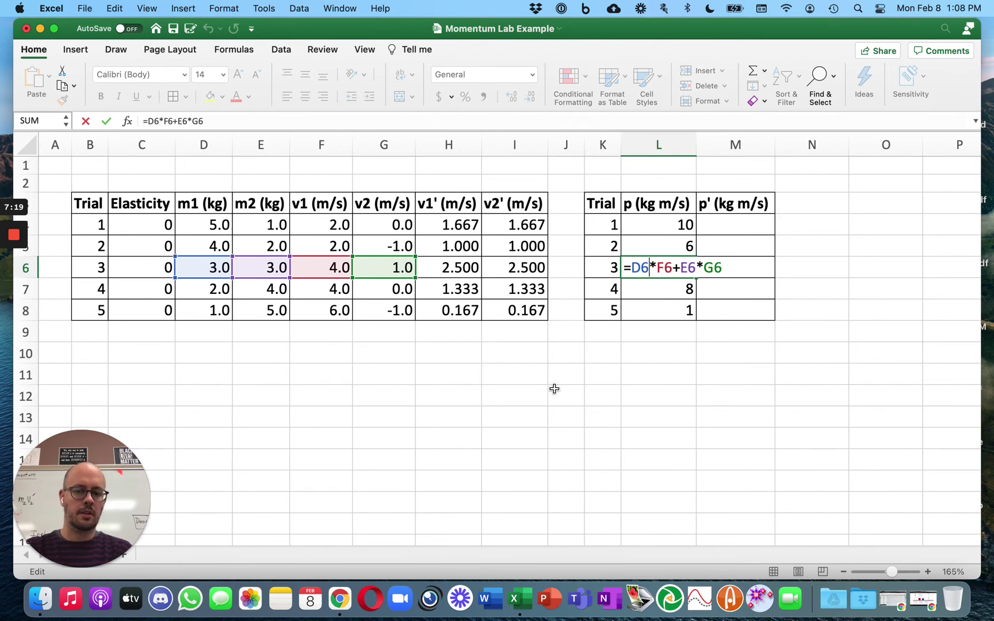
key(ctrl+Return)
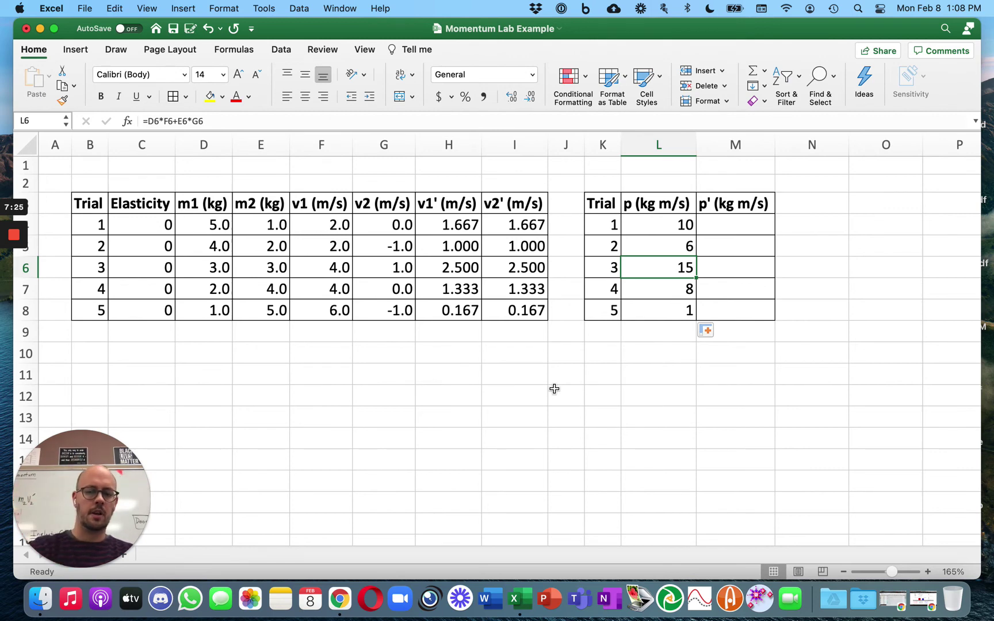
click(655, 333)
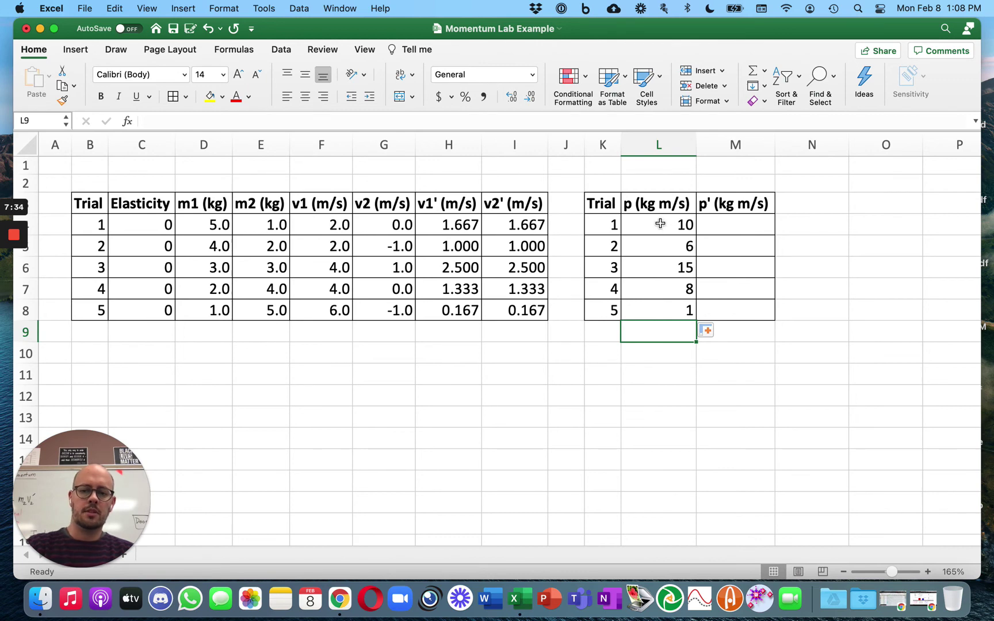
- Try showing the p values in L4:L8 with one decimal place, and return them to whole numbers
drag(663, 226, 667, 313)
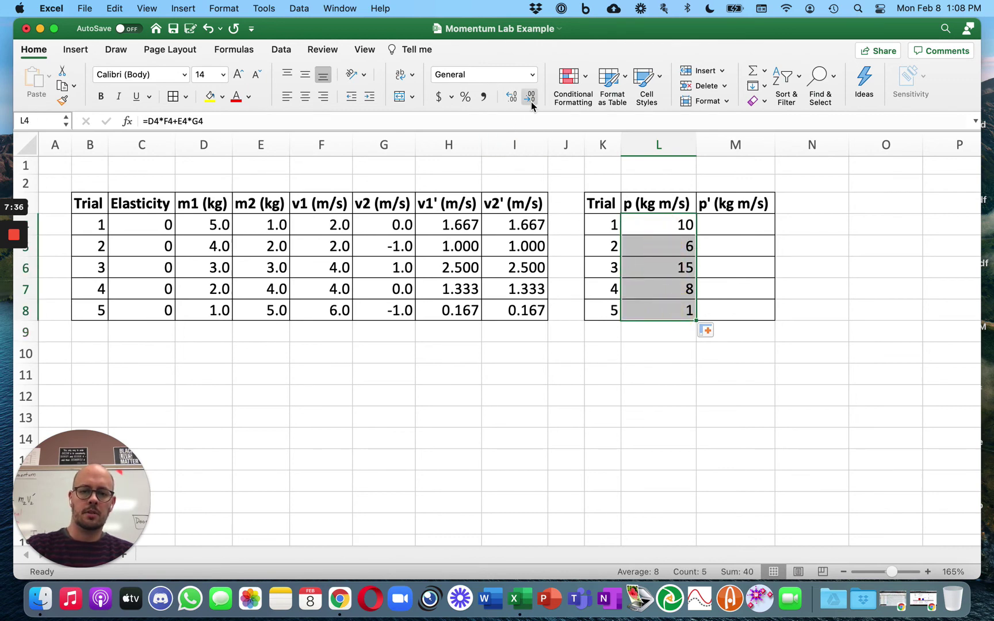
click(516, 102)
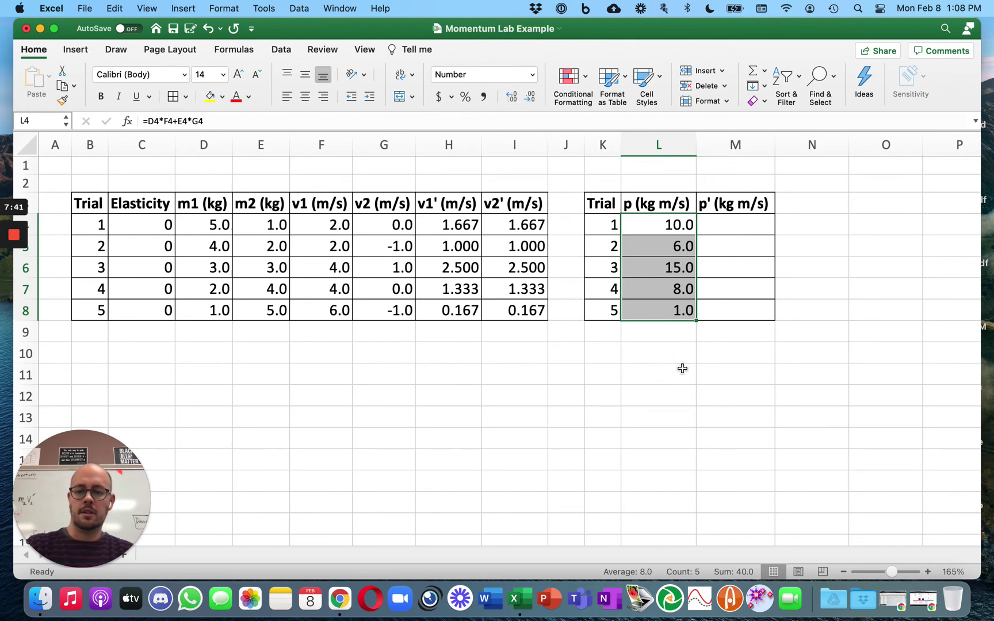
click(530, 97)
click(692, 353)
click(673, 225)
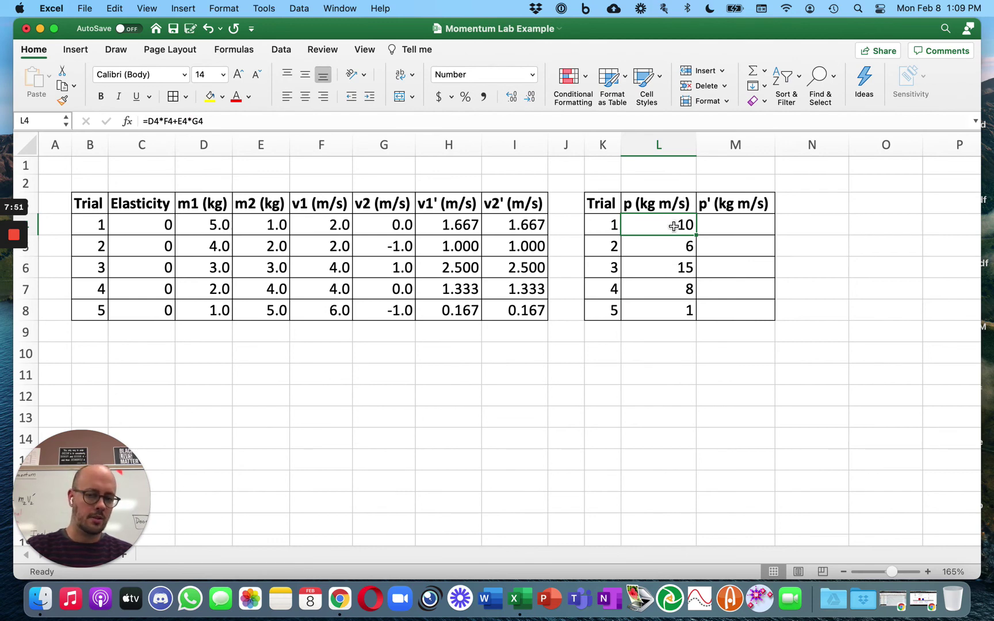
drag(660, 225, 672, 311)
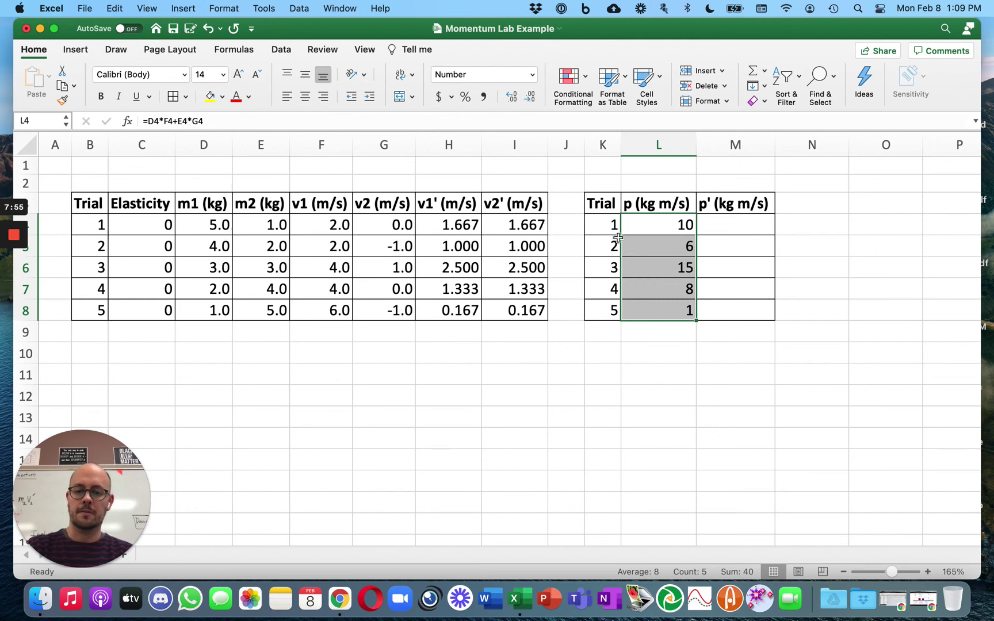
click(512, 96)
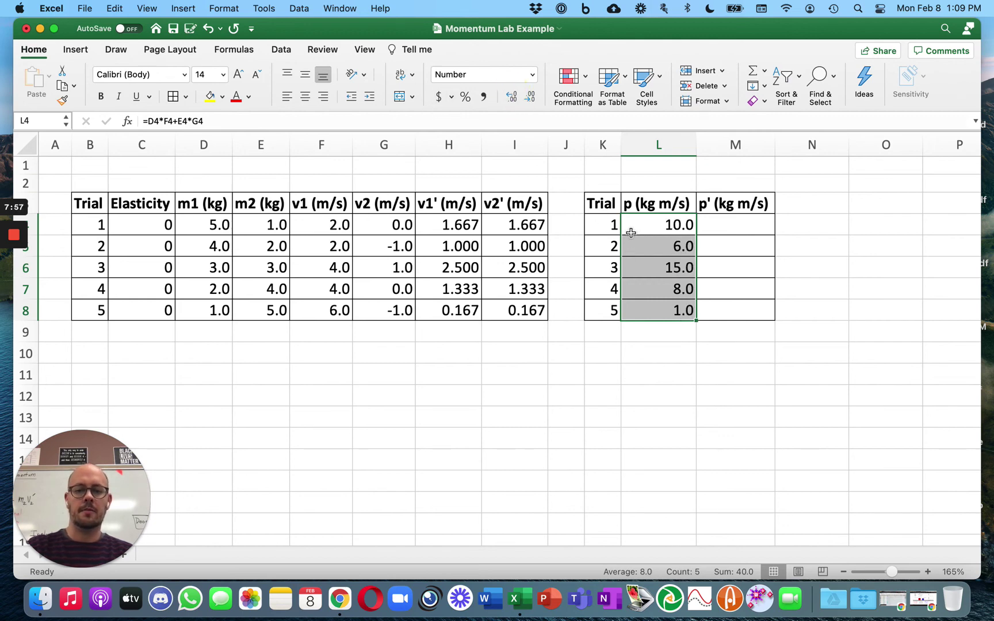
click(530, 96)
click(705, 329)
- Show the p values of trials 2, 4 and 5 (L5, L7 and L8) with one decimal place
click(680, 251)
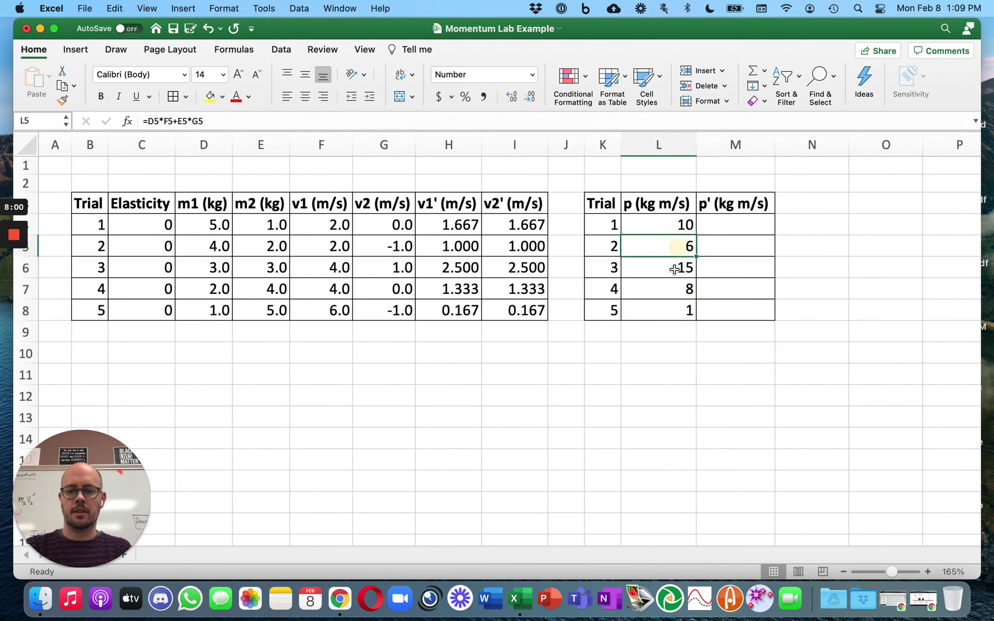
super+click(665, 287)
super+click(660, 312)
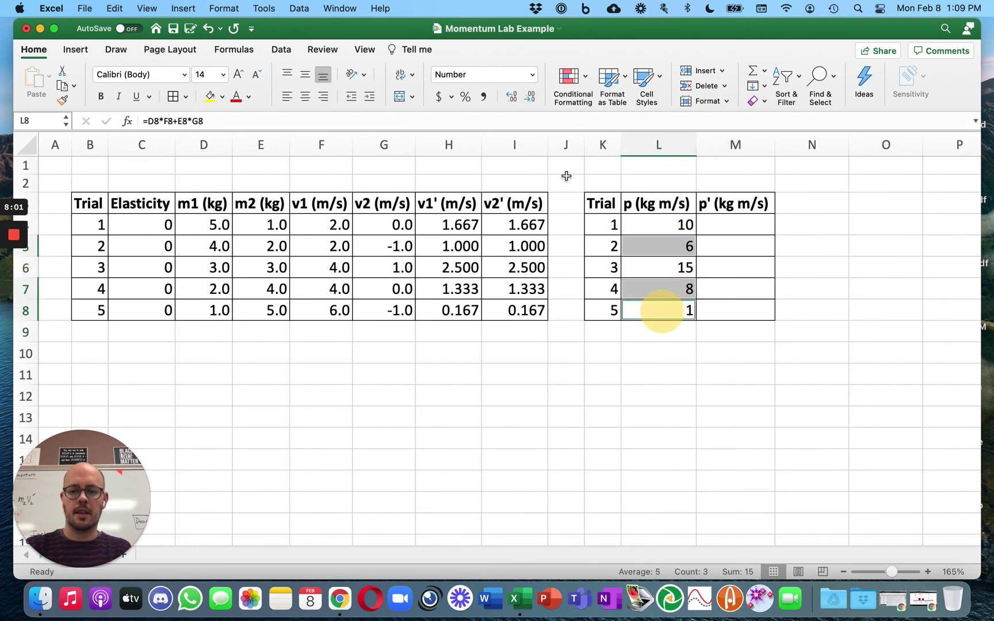
click(508, 100)
click(658, 369)
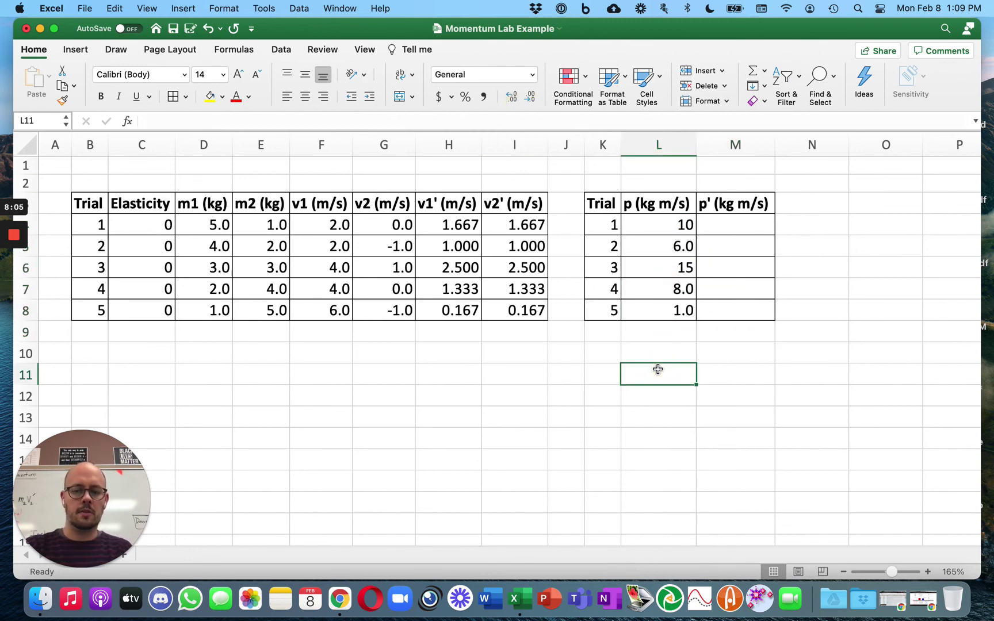
click(684, 228)
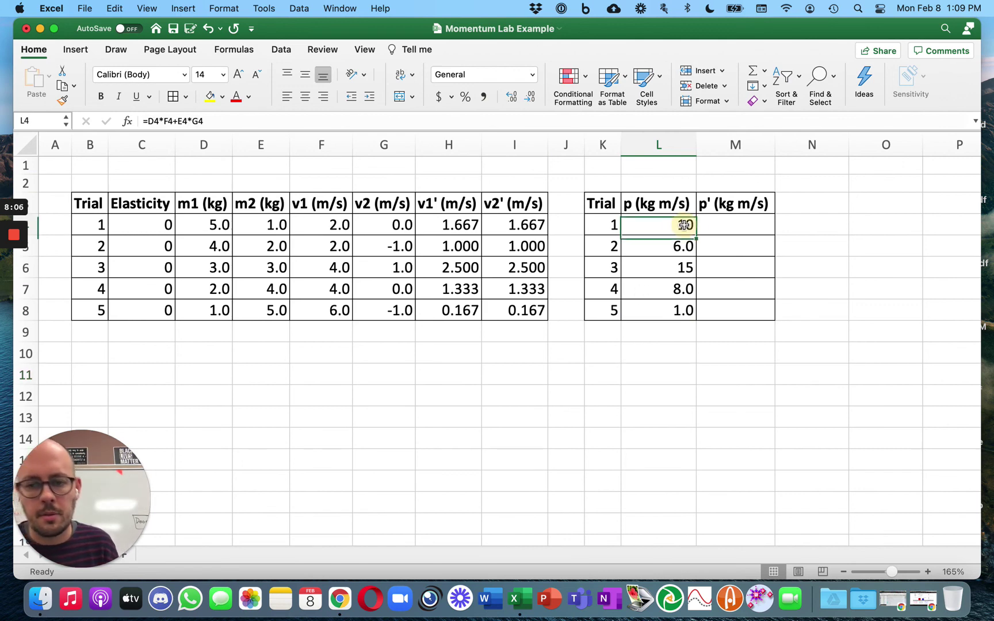
- Enter the formula =D4*H4+E4*I4 in M4 to calculate trial 1's final momentum p' from its masses and final velocities
click(723, 231)
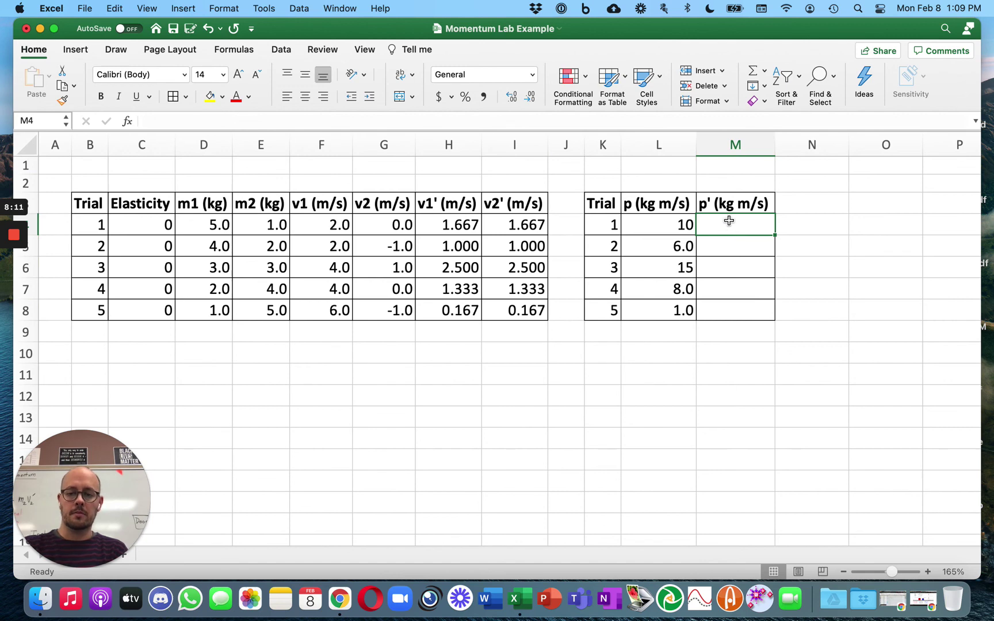
click(202, 224)
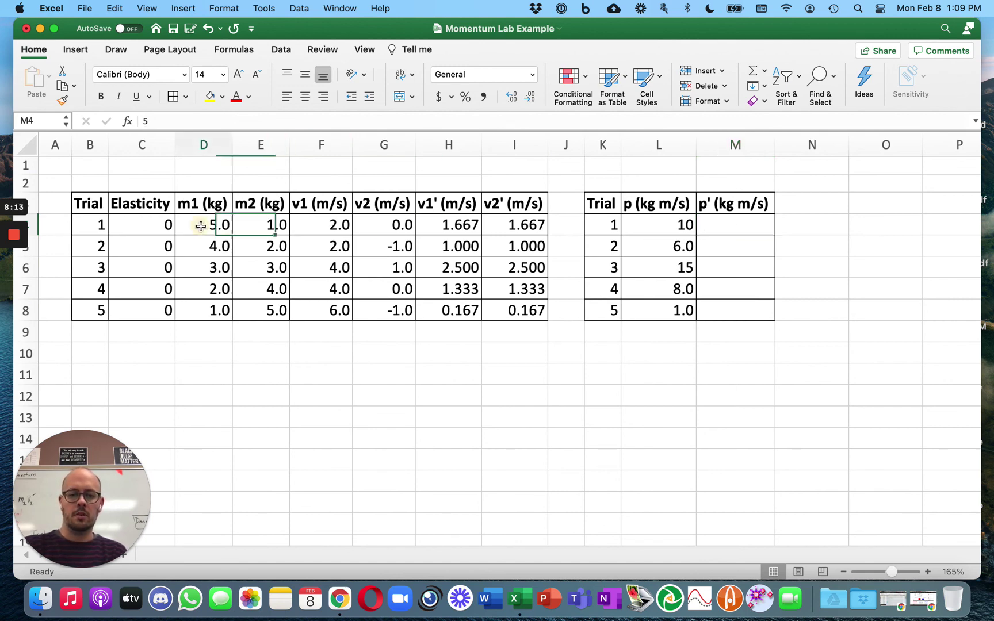
click(434, 222)
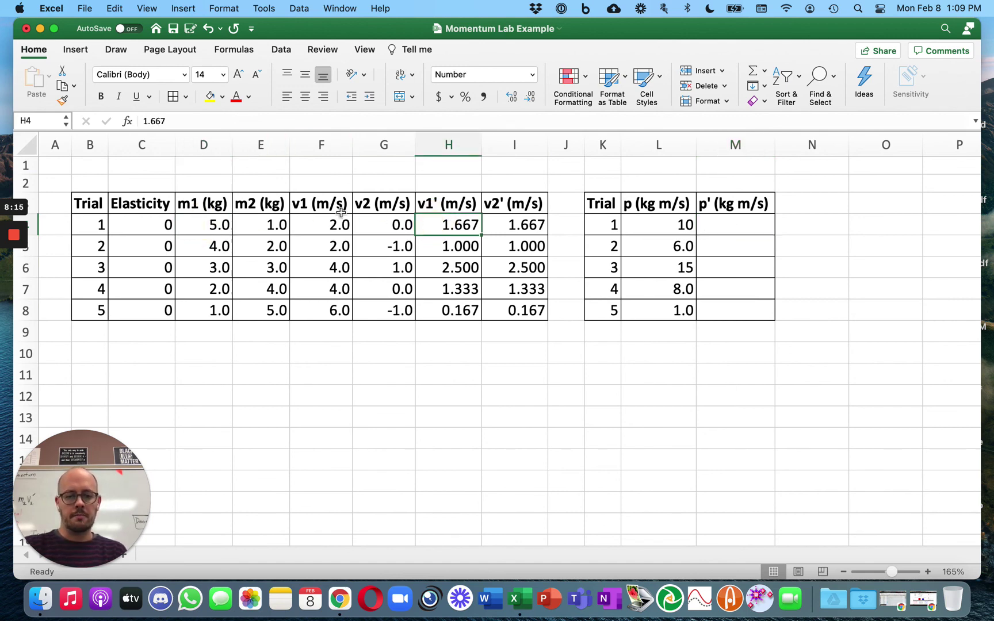
click(519, 224)
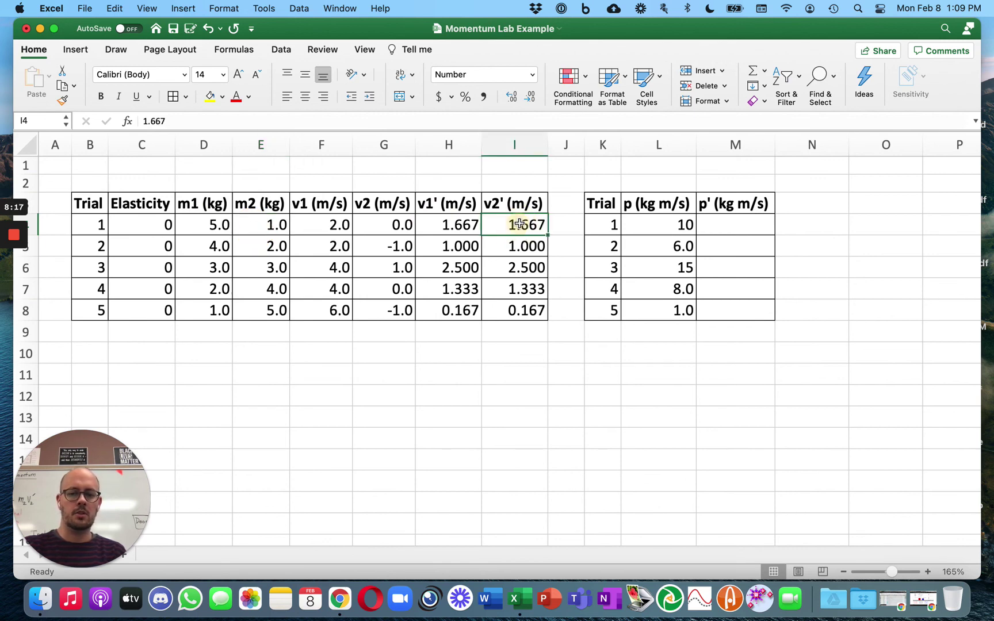
click(703, 226)
text(=)
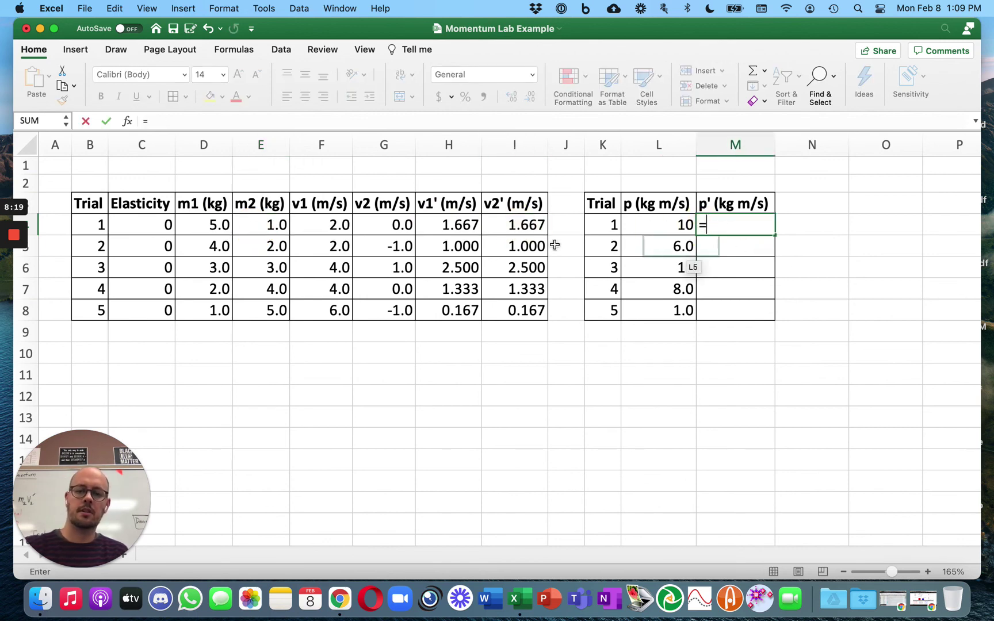
click(207, 225)
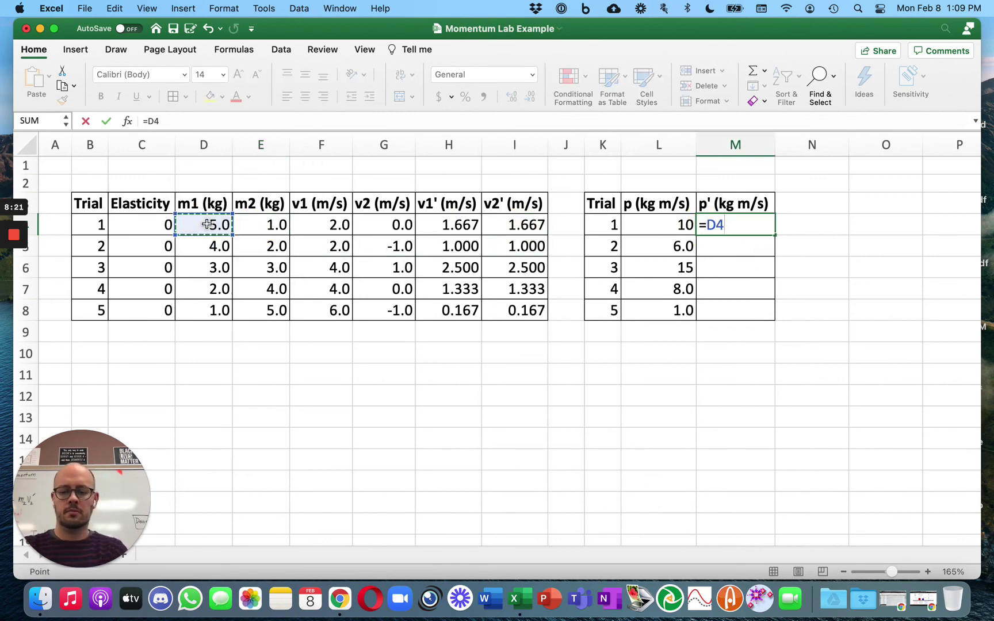
text(*)
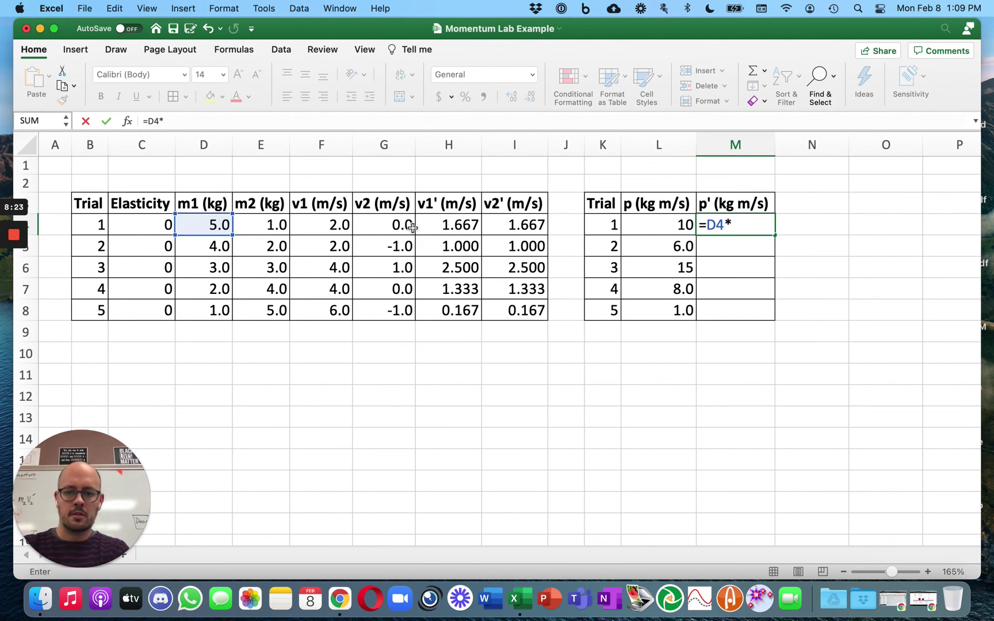
click(439, 226)
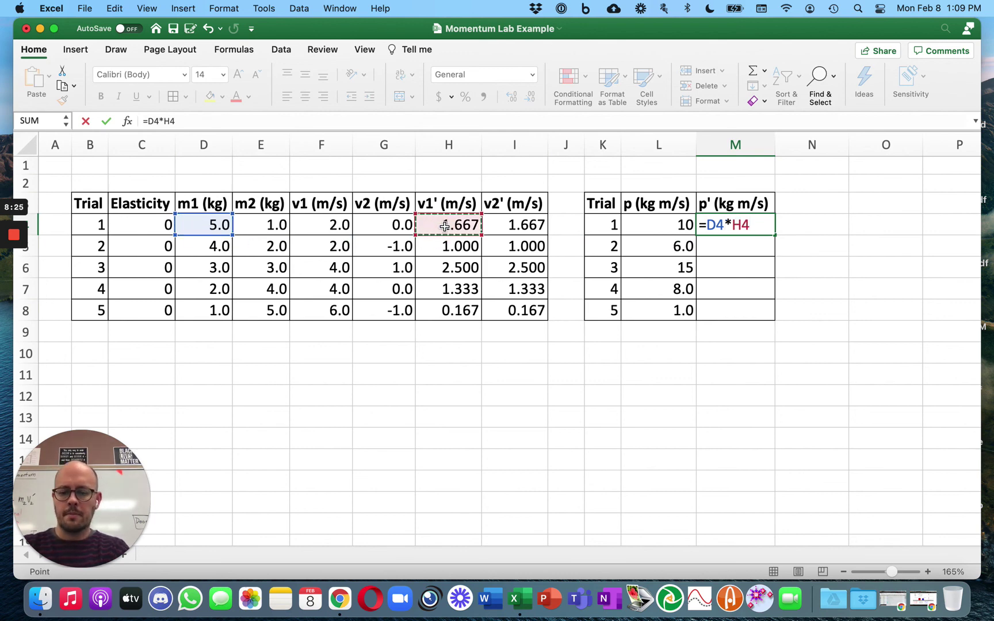
text(+)
click(259, 224)
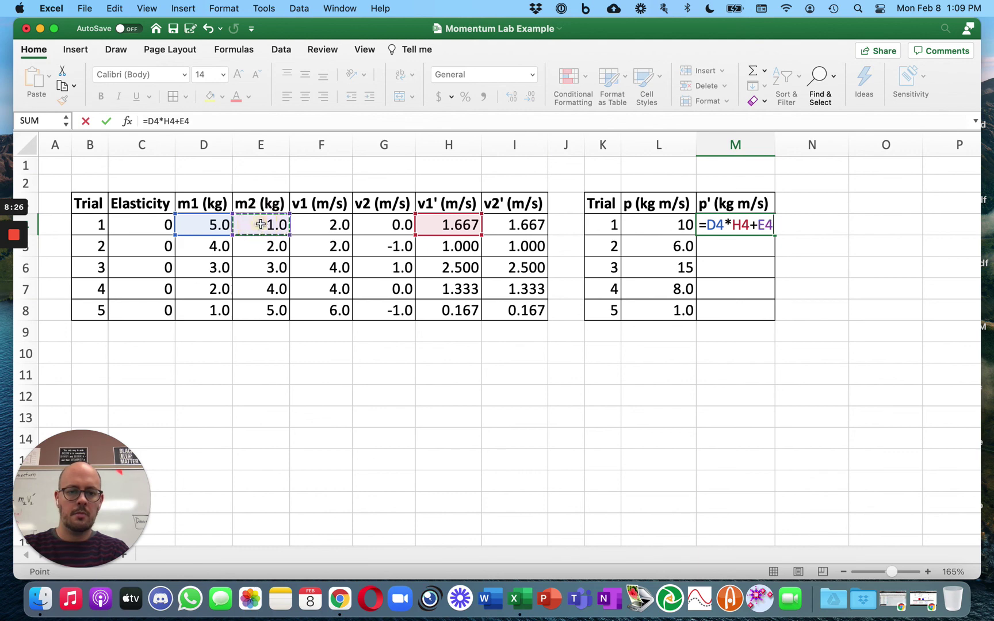
text(*)
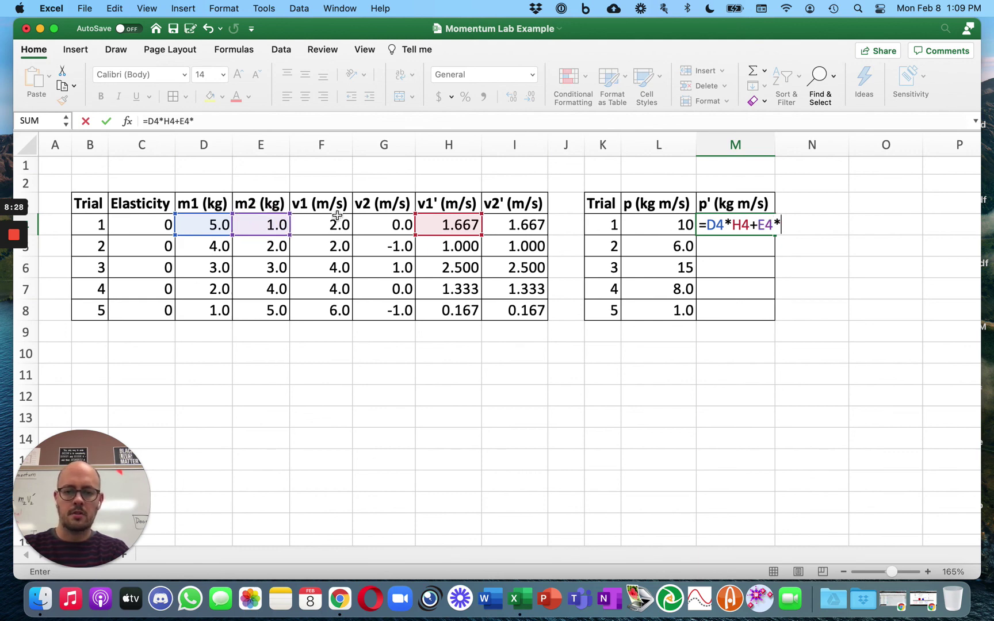
click(488, 228)
key(Return)
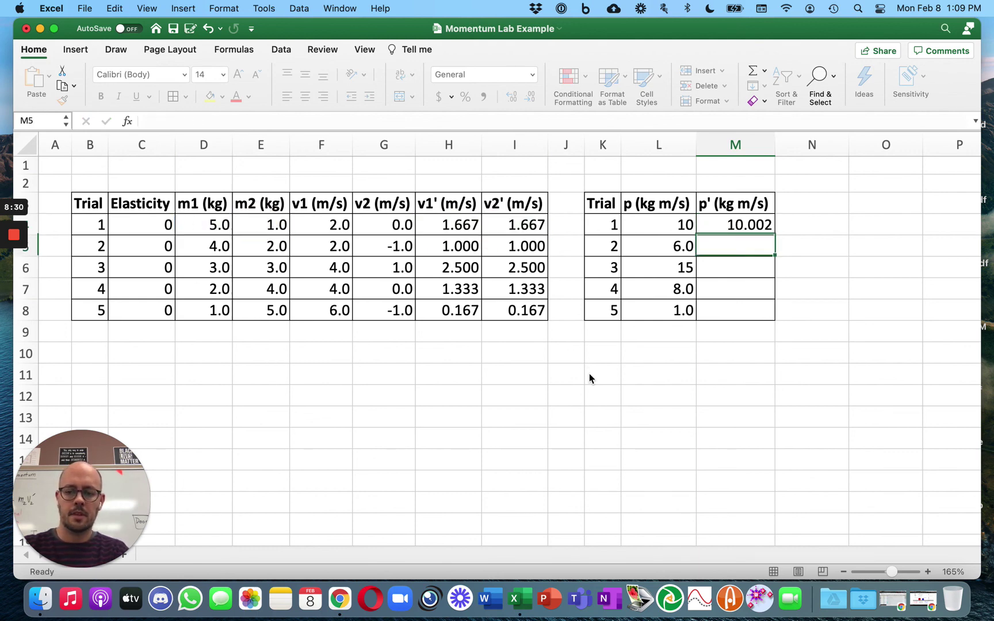
- Fill trial 1's p' formula from M4 down to M8 for trials 2 through 5
click(722, 226)
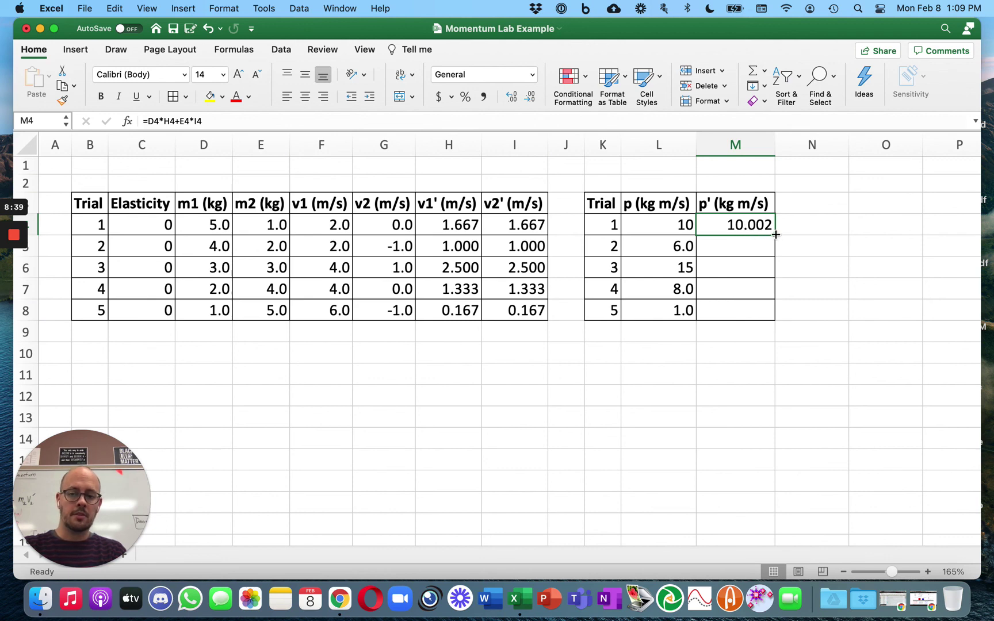
drag(775, 234, 772, 316)
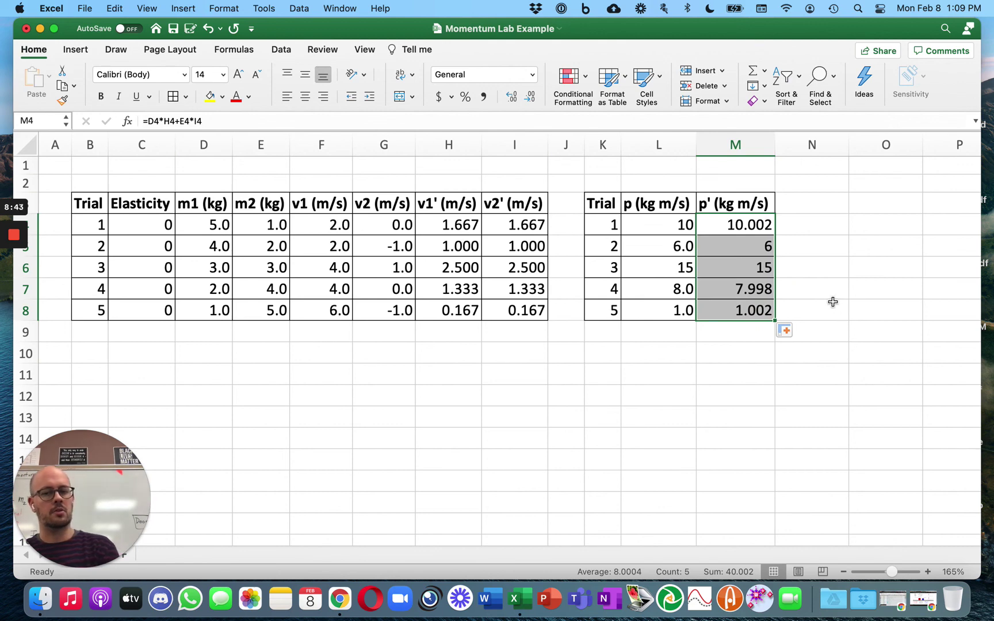
click(734, 250)
- Format the p' values in M4:M8 to show one decimal place
click(730, 231)
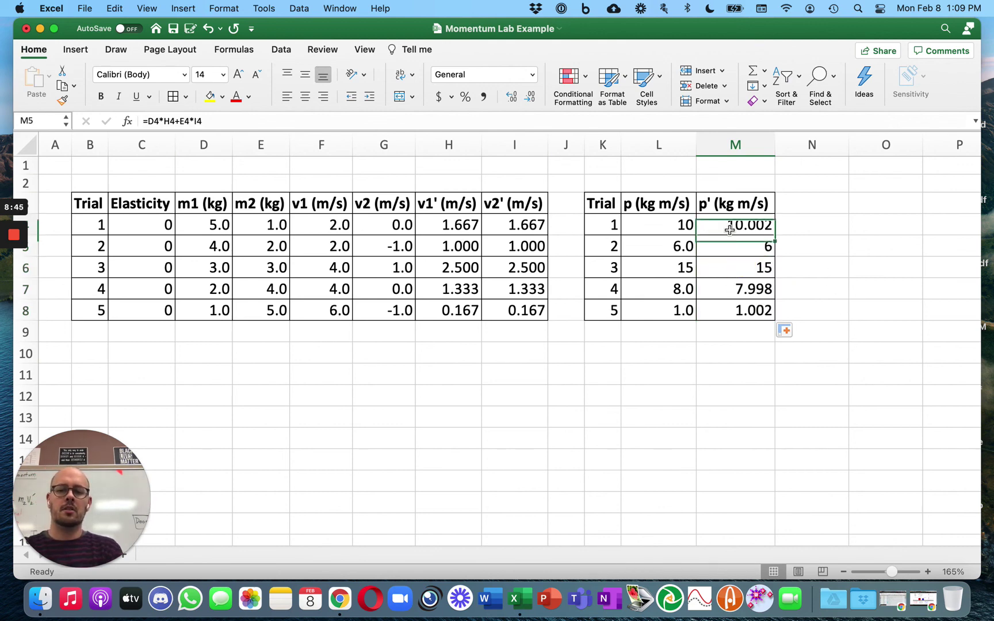
drag(730, 230, 740, 310)
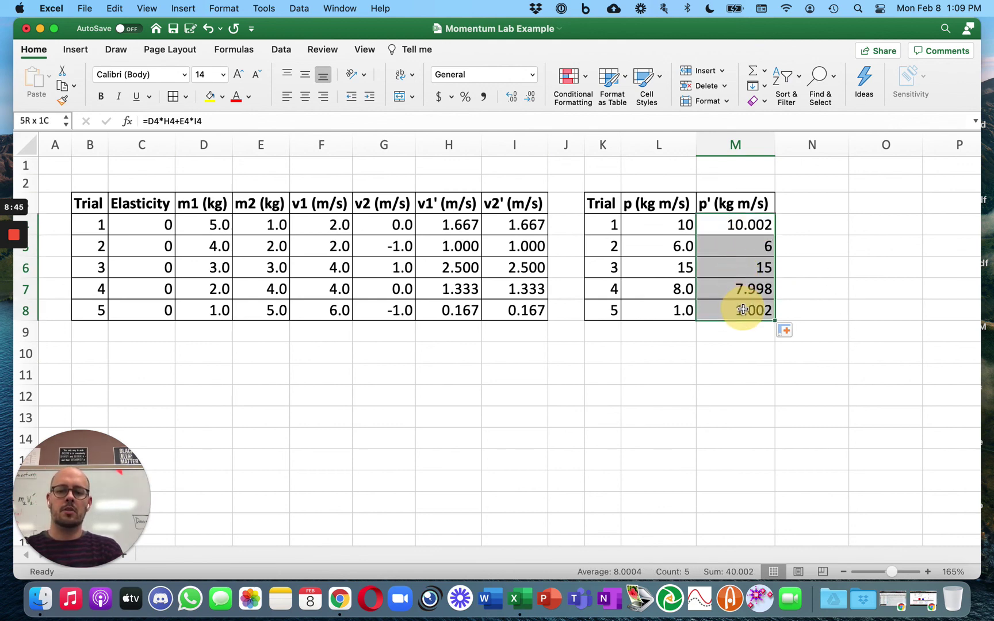
click(526, 96)
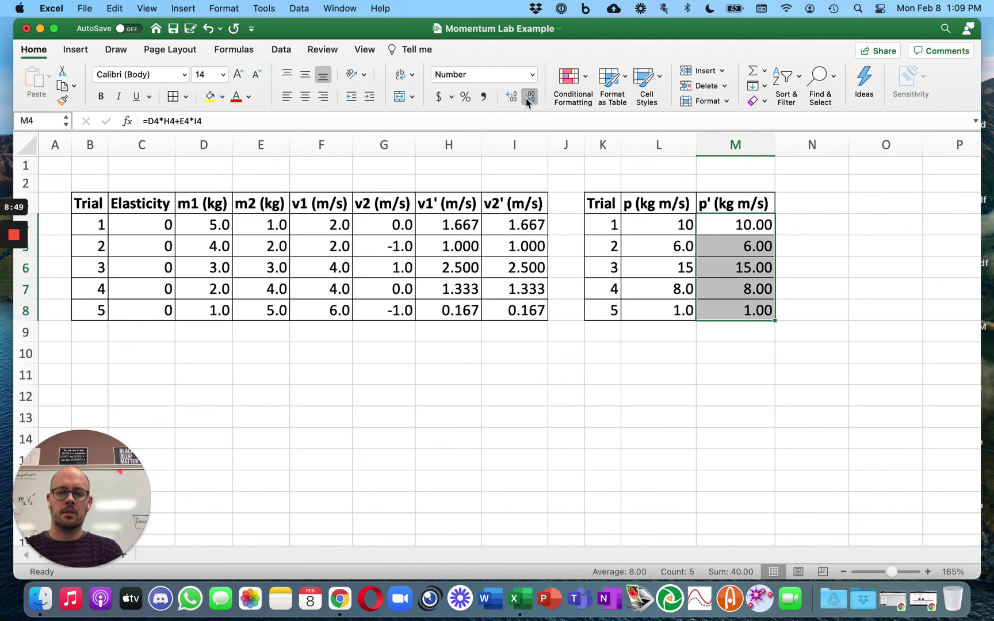
click(527, 97)
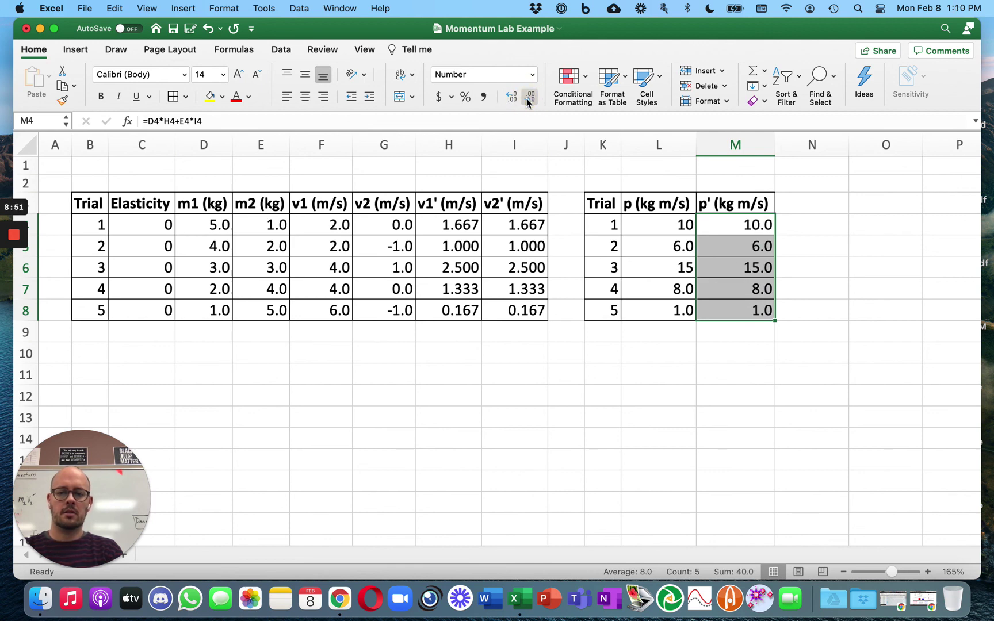
- Show the p' values of trials 1 and 3 (M4 and M6) as whole numbers without decimals
click(731, 273)
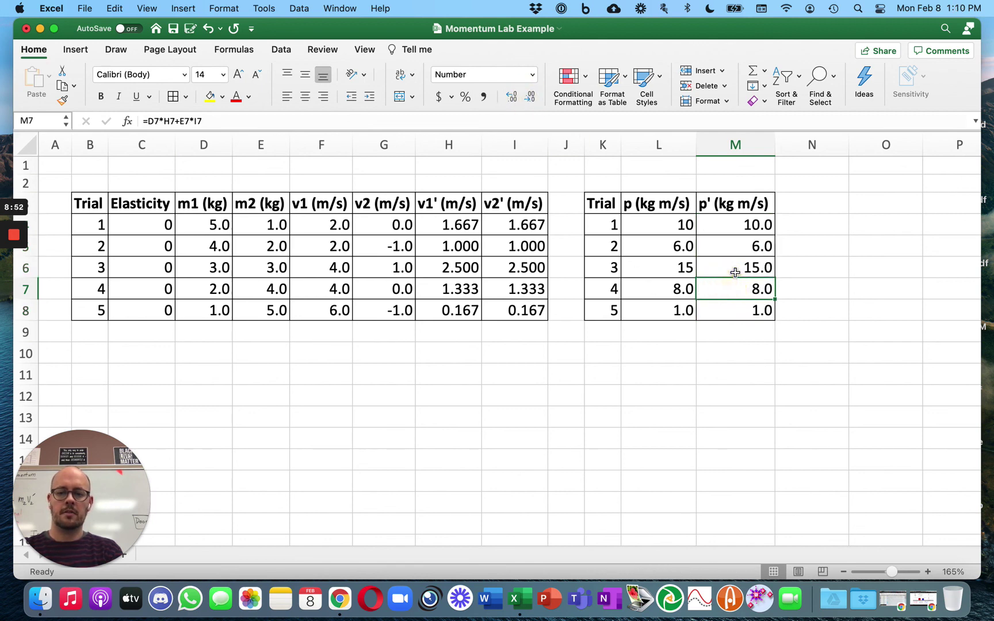
super+click(744, 221)
click(529, 96)
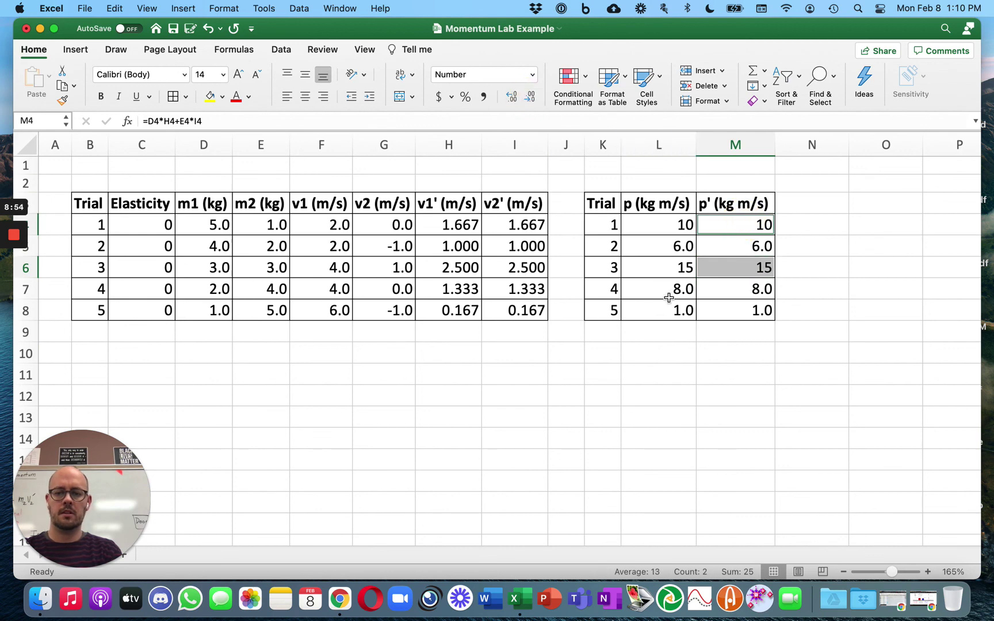
click(674, 356)
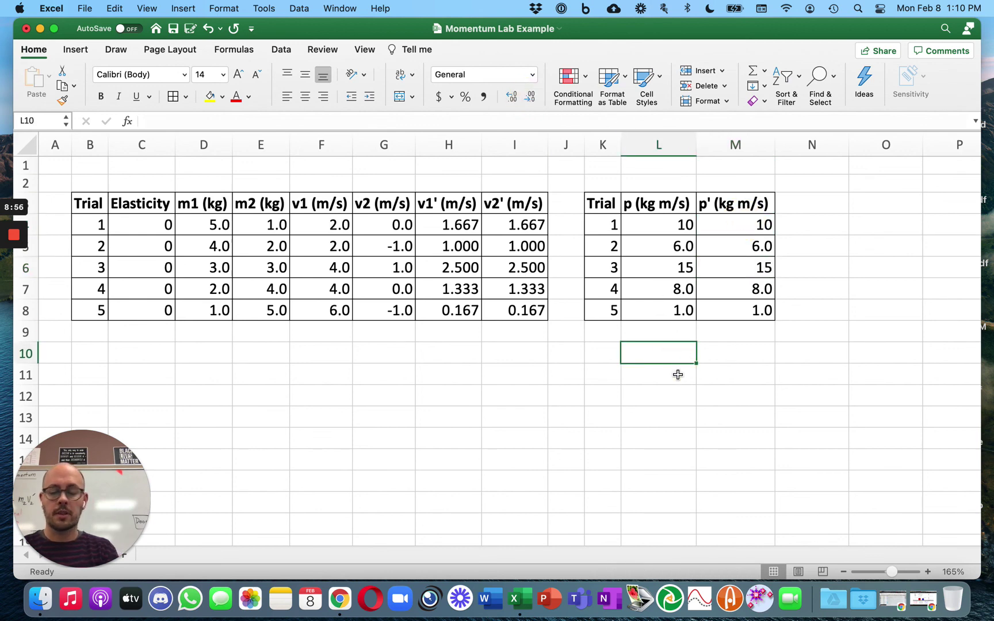